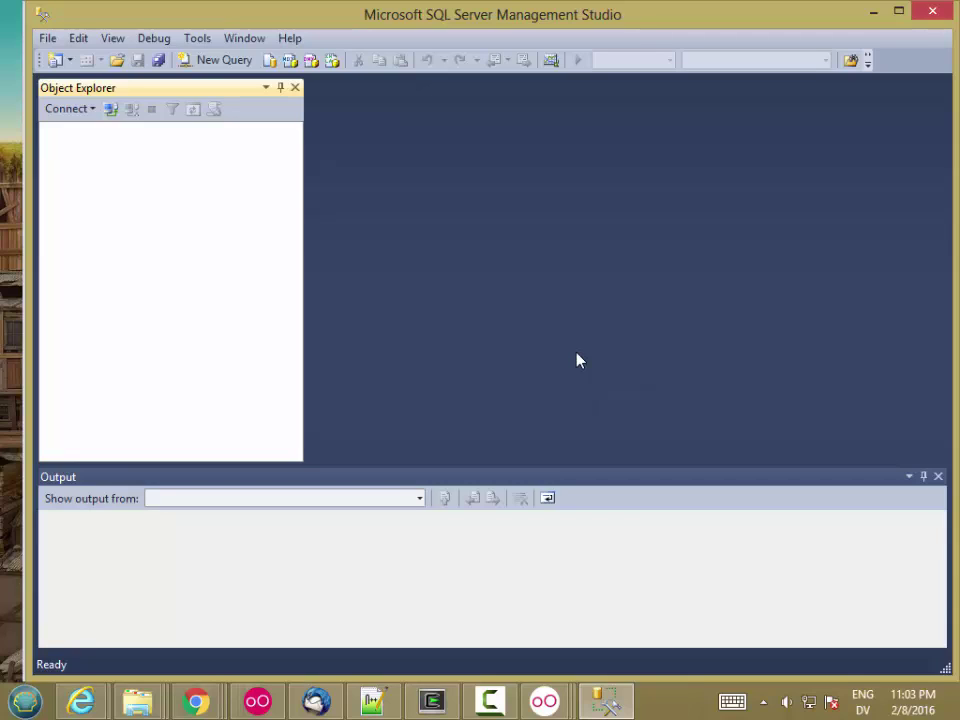
- Launch Command Prompt from Start search and run sqllocaldb to show its command help
click(30, 699)
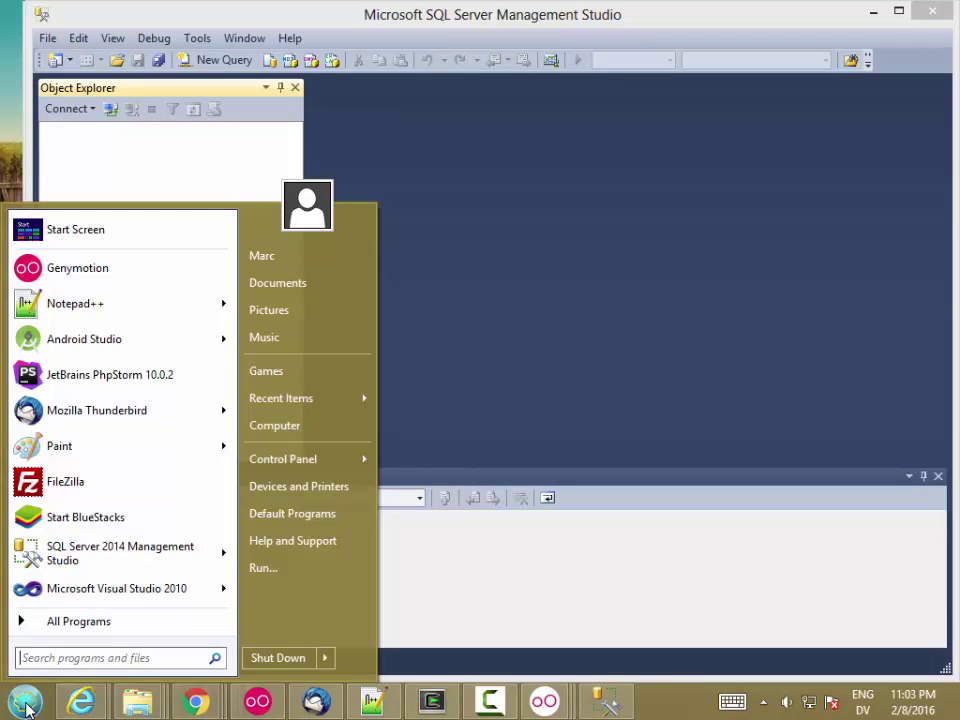
text(cmd)
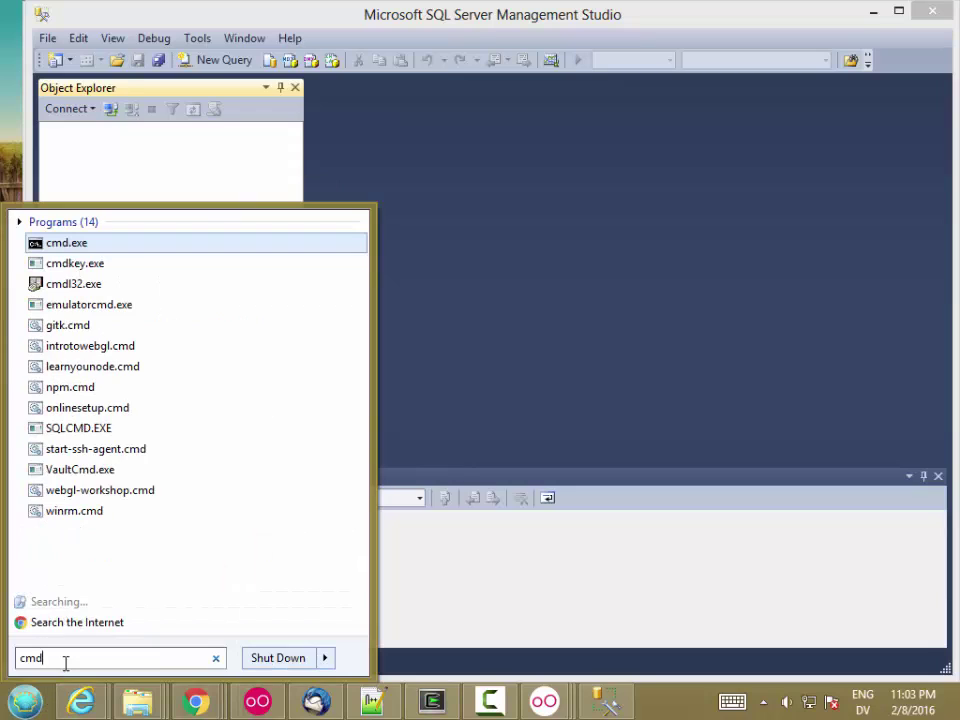
key(Return)
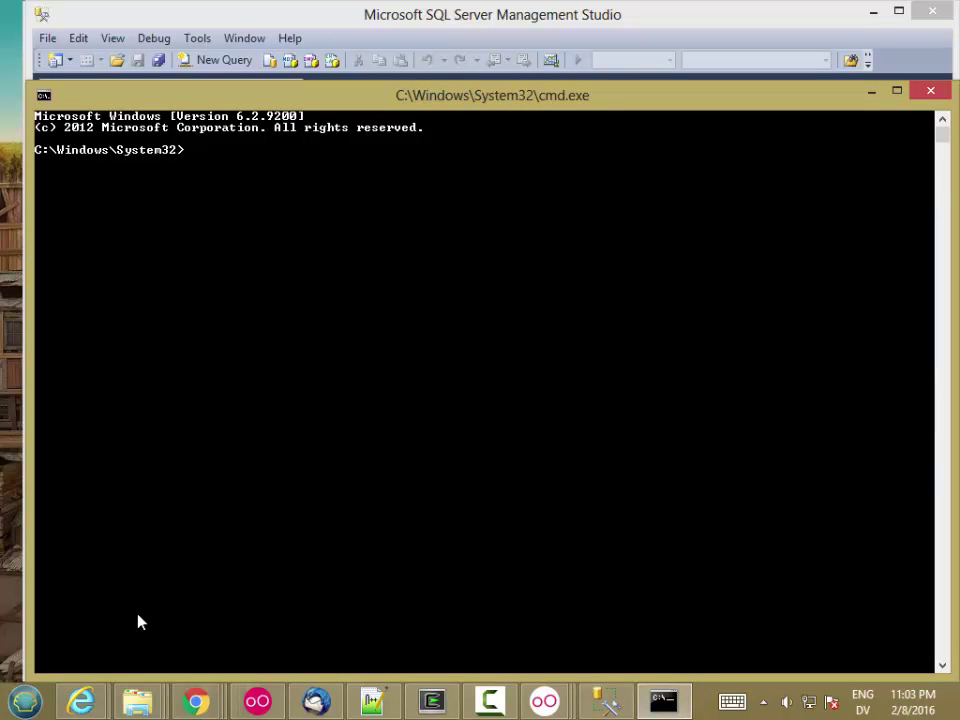
text(sqllocaldb)
key(Return)
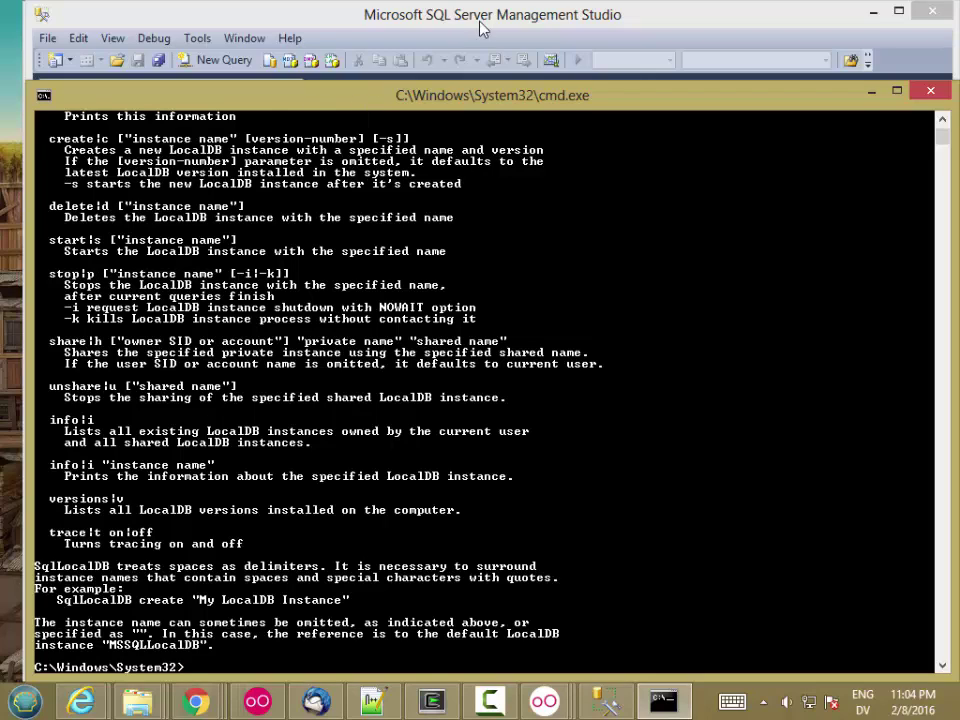
- Go from the D2L course Content to the Installing SQL Server Mgmt Studio 2014 page's microsoft.com download link
click(526, 16)
drag(528, 20, 501, 17)
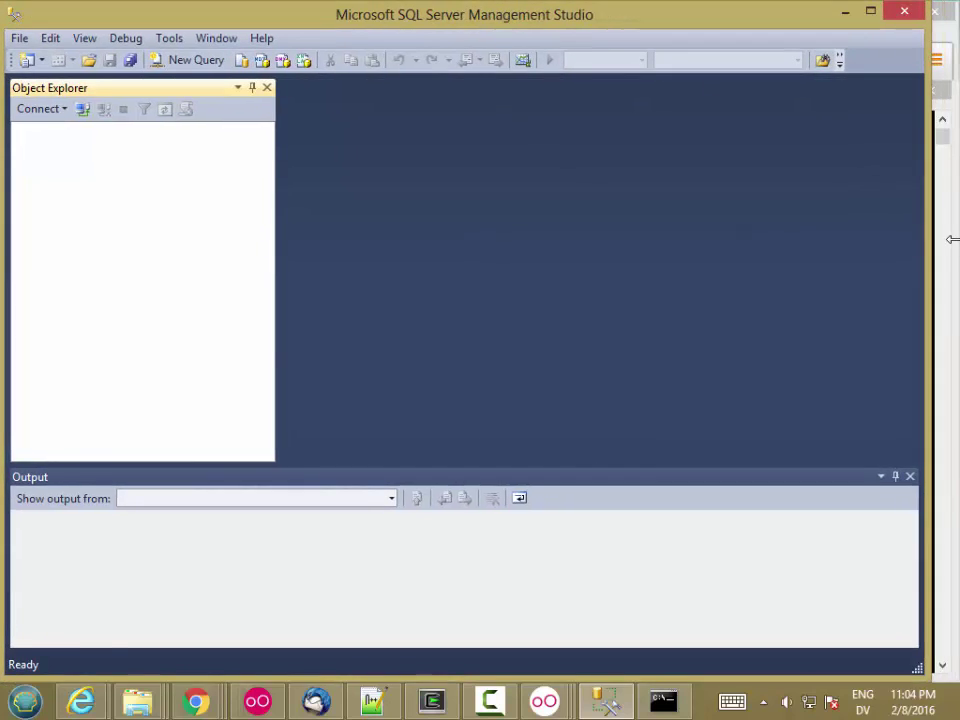
click(947, 238)
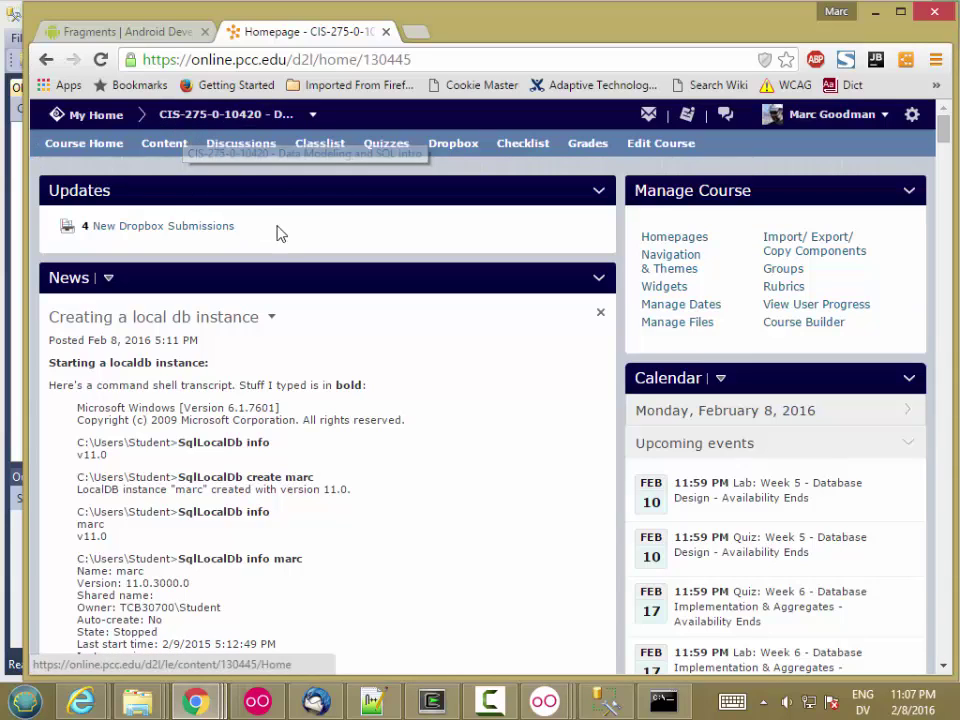
click(162, 146)
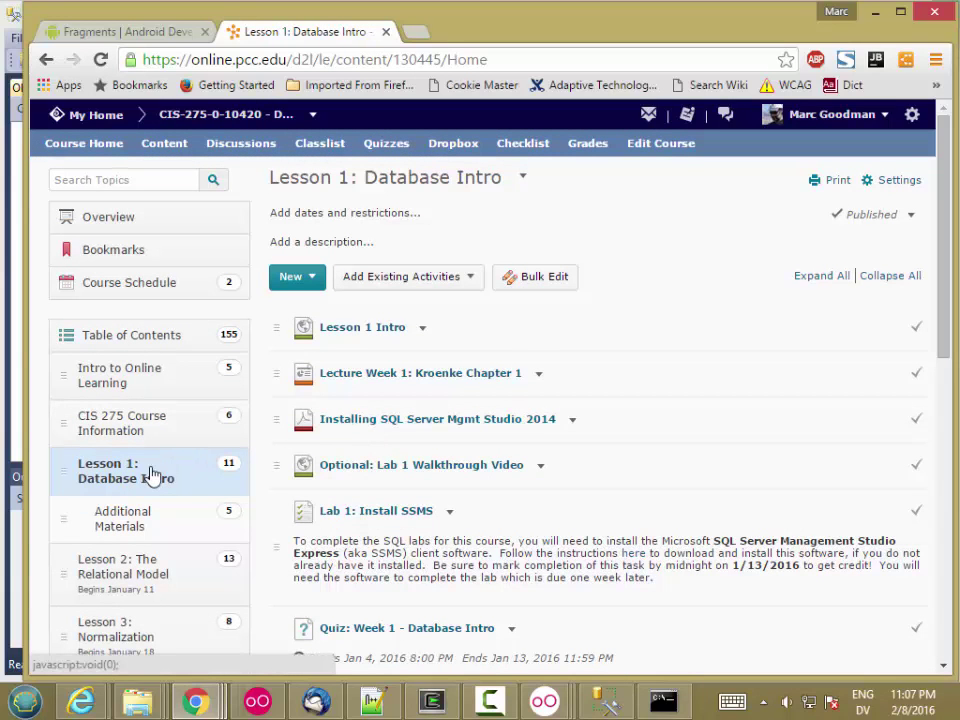
click(361, 421)
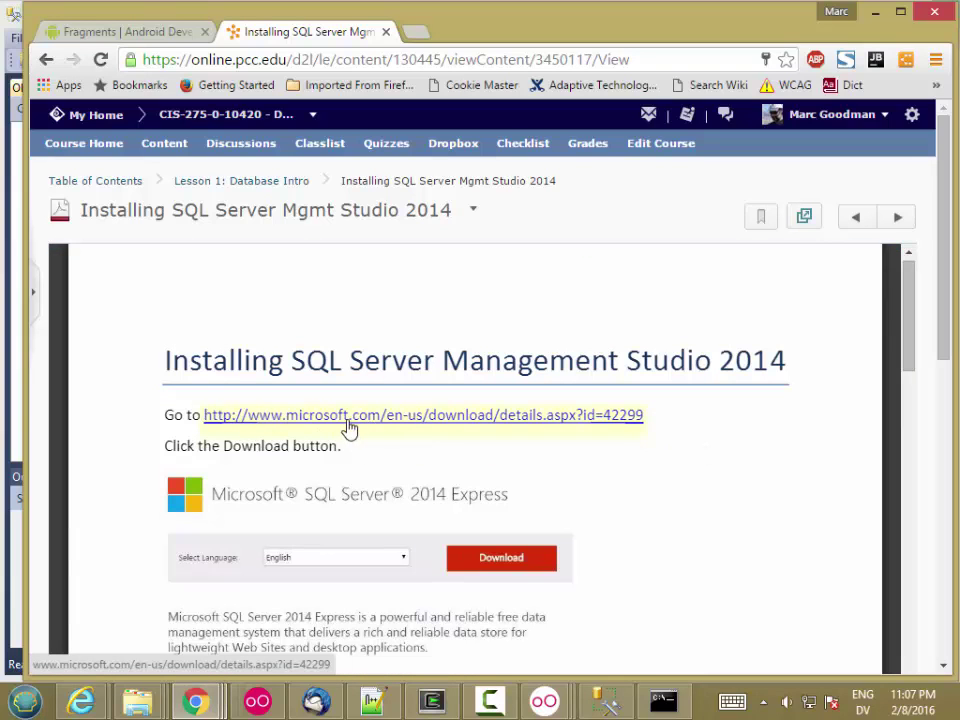
click(356, 418)
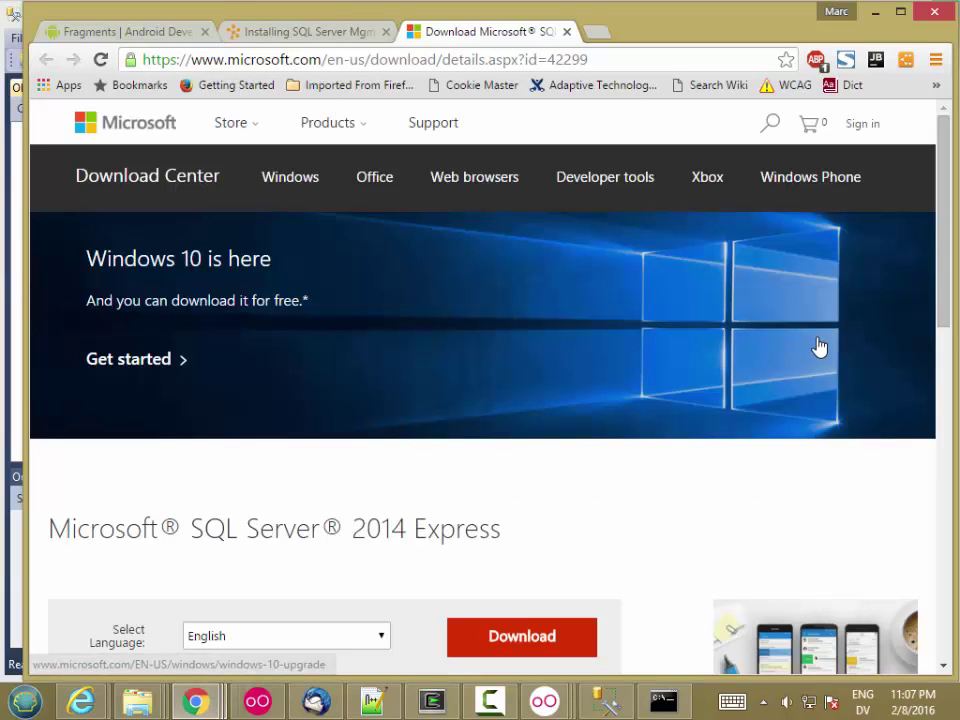
- Select LocalDB 64BIT\SqlLocalDB.msi in the SQL Server 2014 Express file list and start downloading it
drag(936, 274, 930, 364)
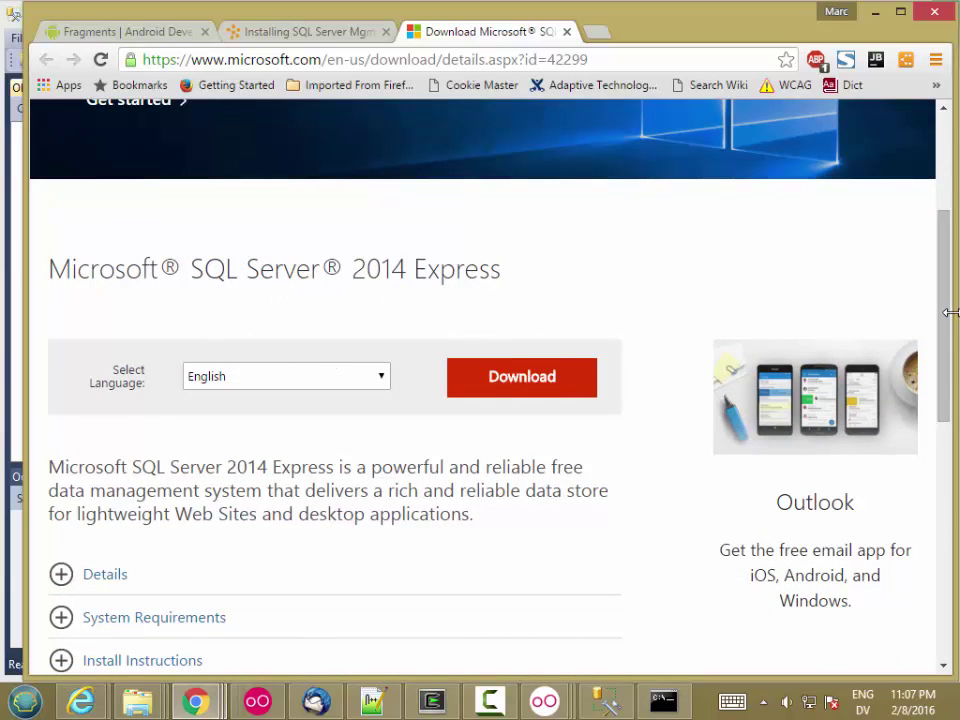
drag(945, 321, 938, 410)
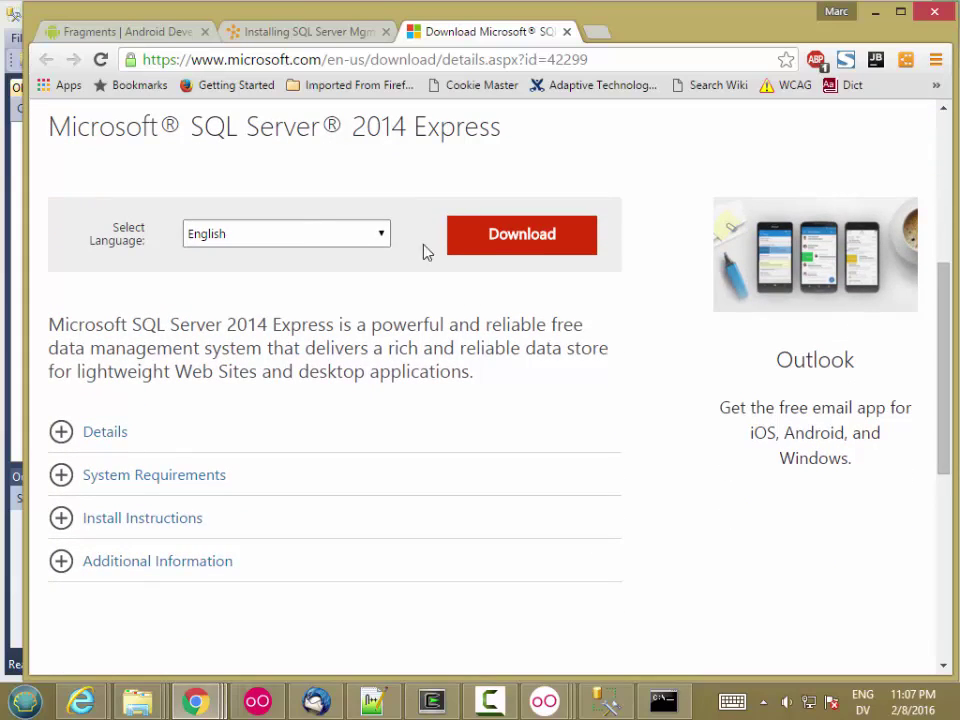
click(506, 249)
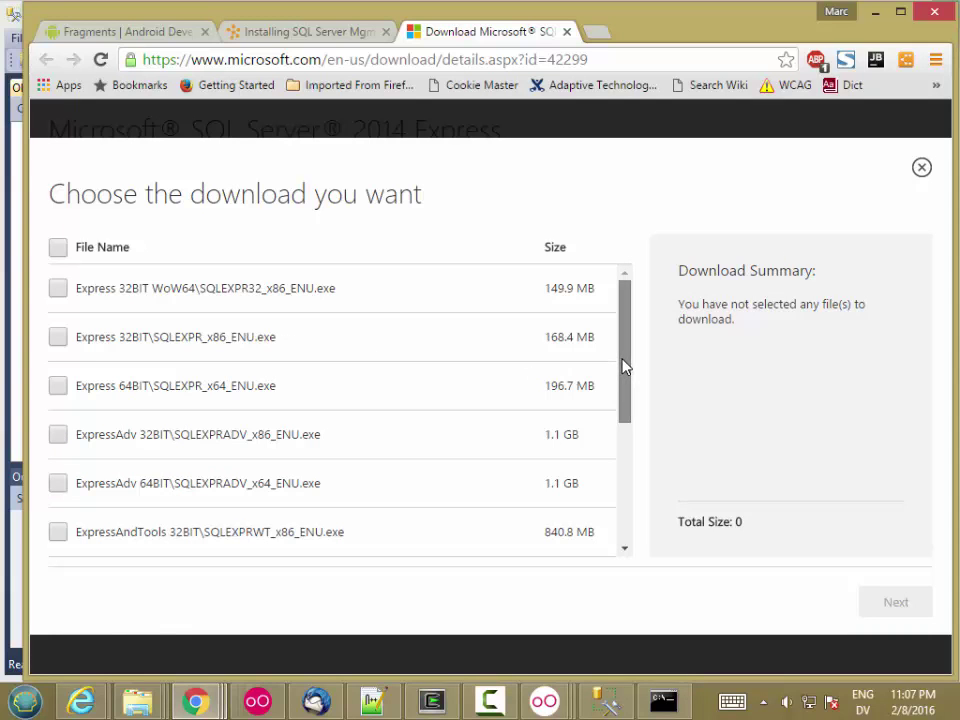
drag(624, 366, 613, 486)
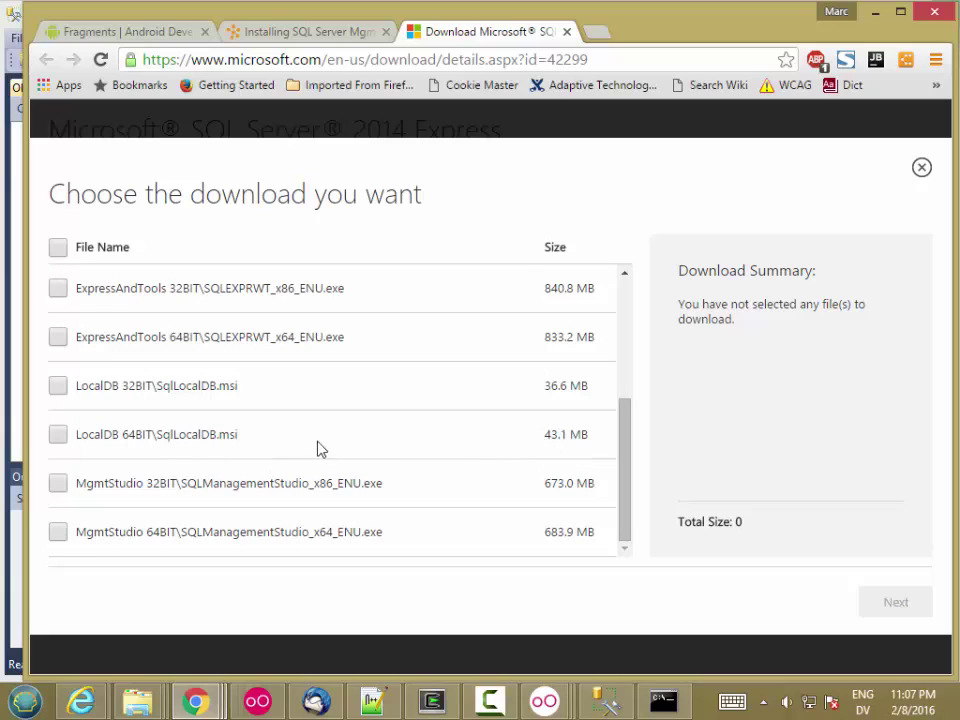
click(57, 436)
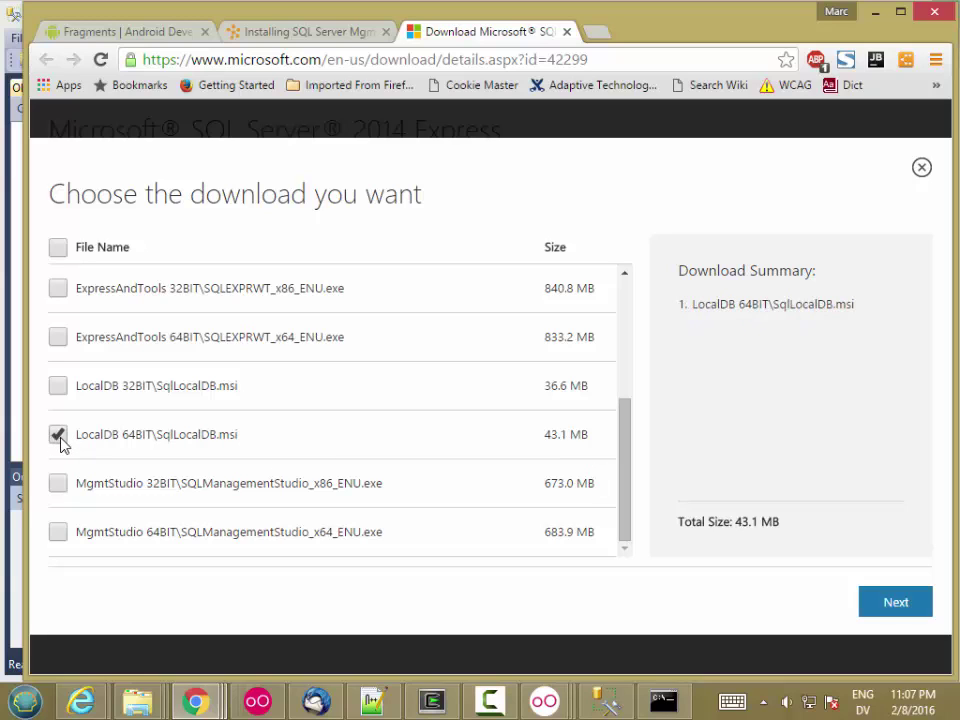
click(896, 603)
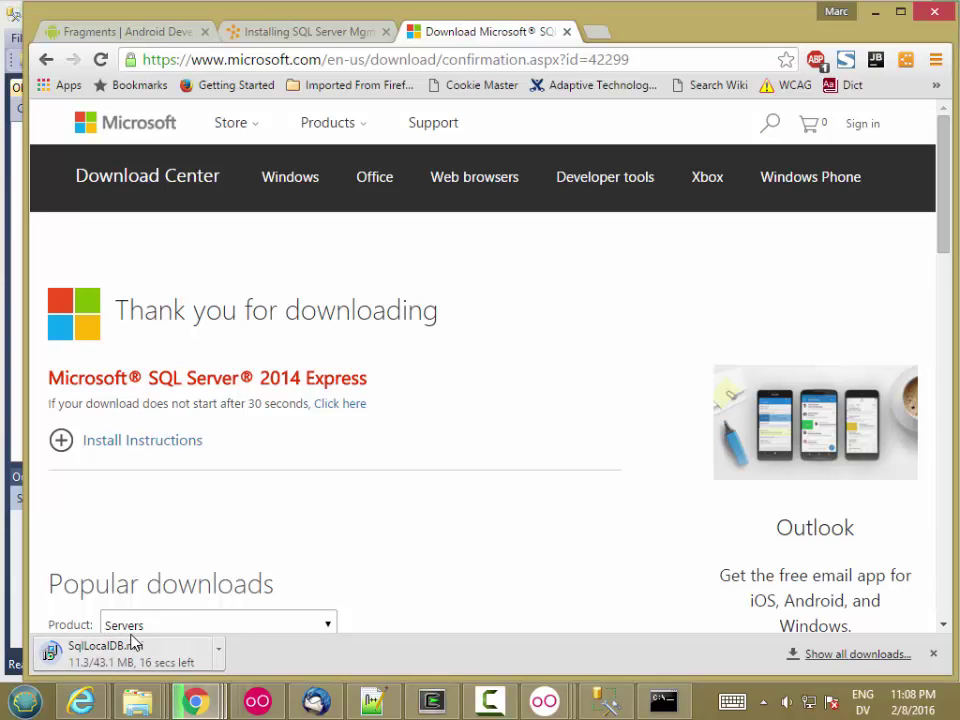
- Show the sqllocaldb help again in Command Prompt
click(664, 701)
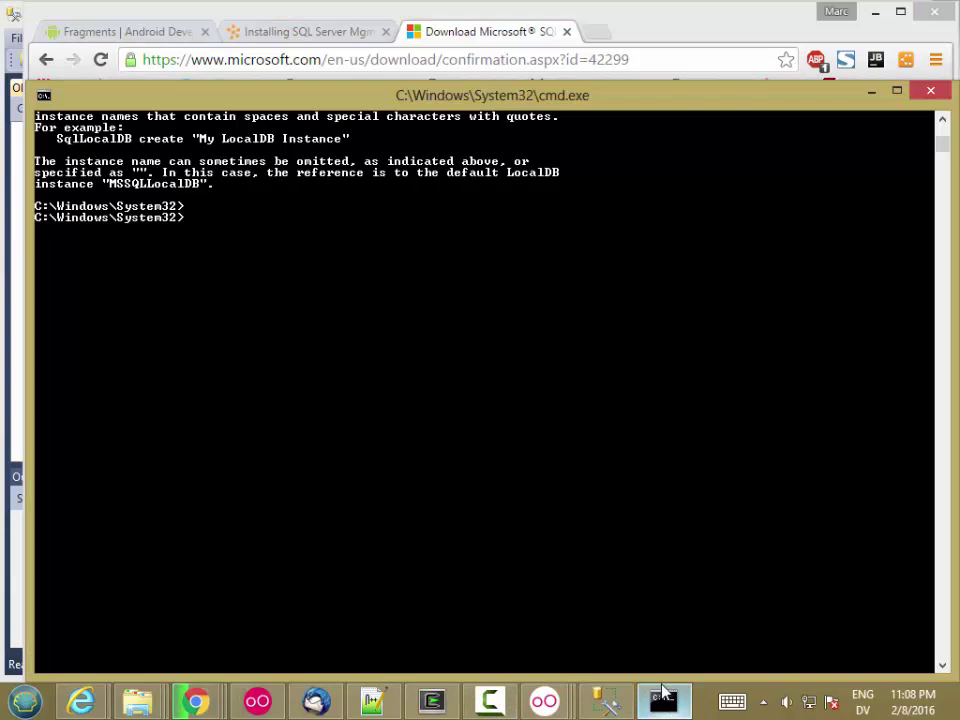
text(sqllocaldb)
key(Return)
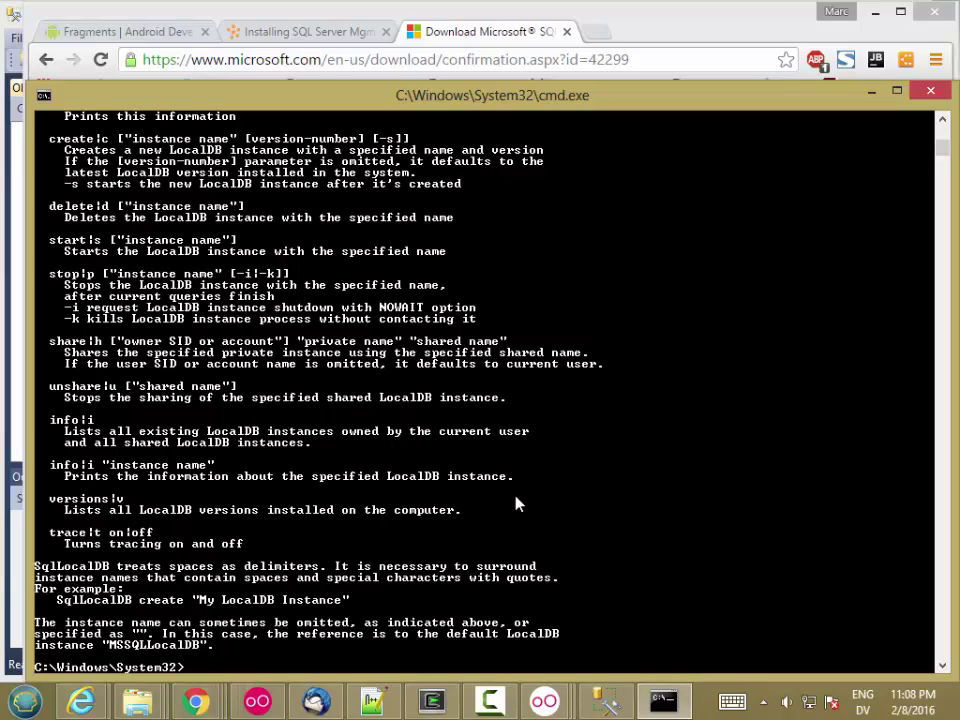
- Run sqllocaldb info, correcting the typo, to list the LocalDB instances
text(sqllocaldb info)
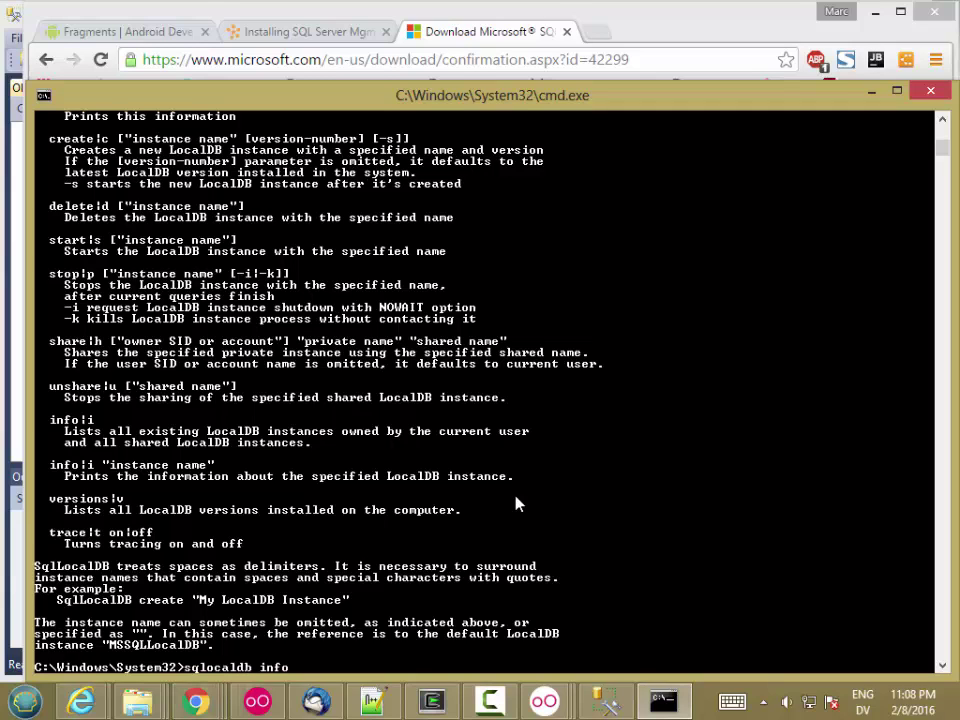
key(Return)
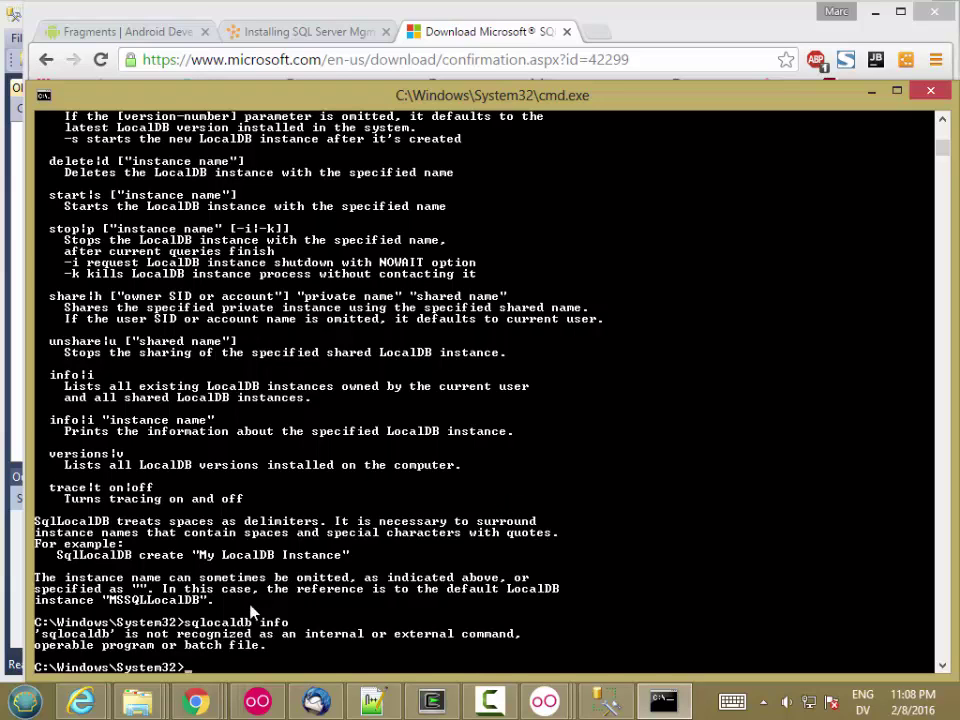
key(Up)
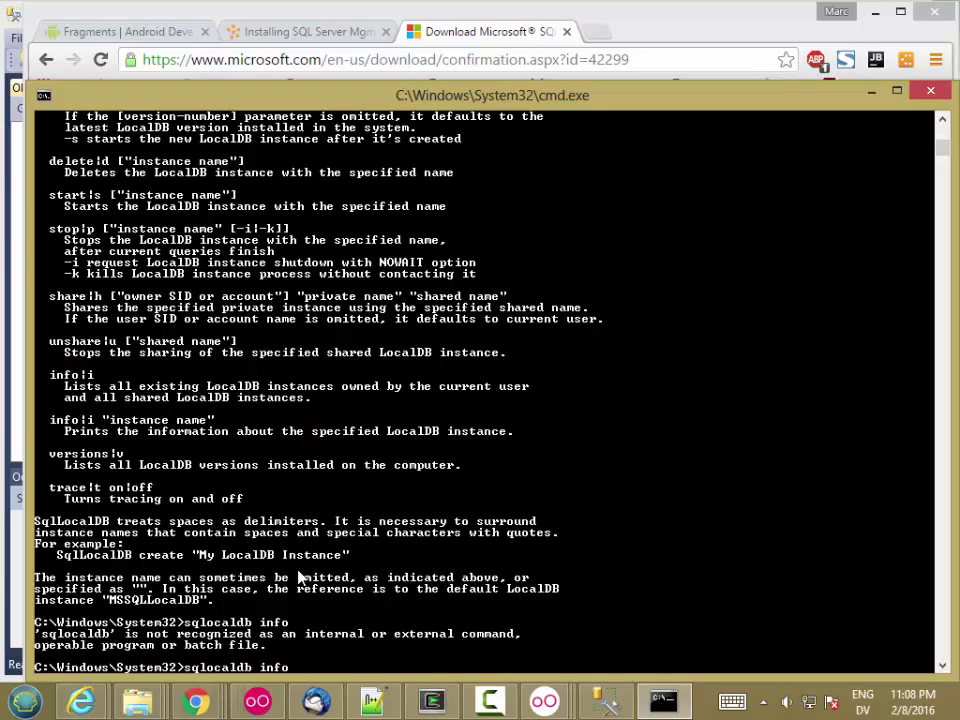
text(l)
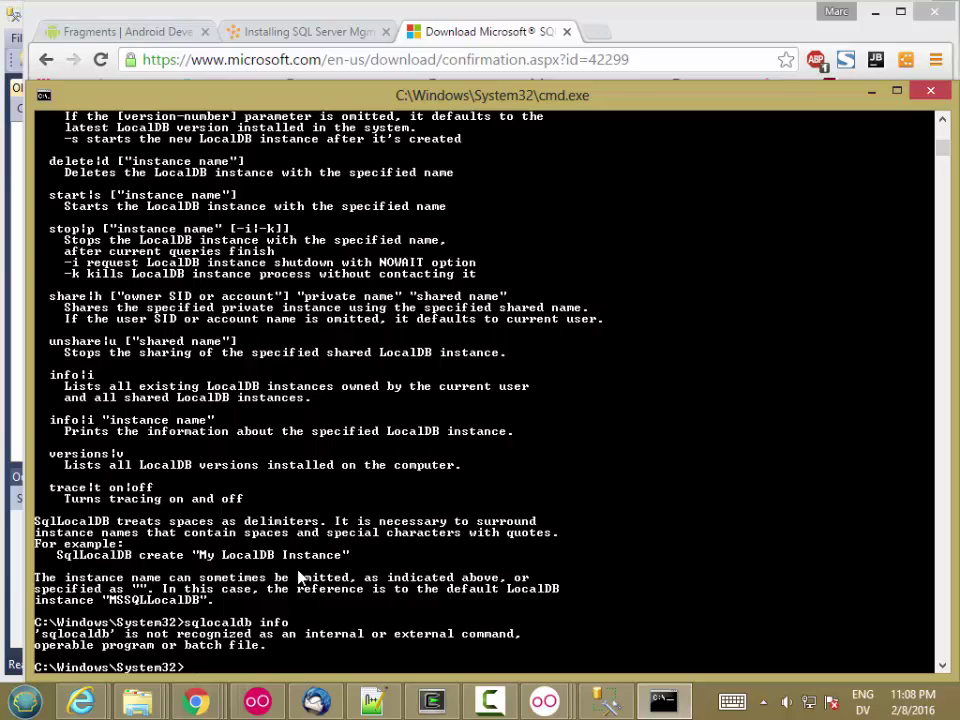
key(Return)
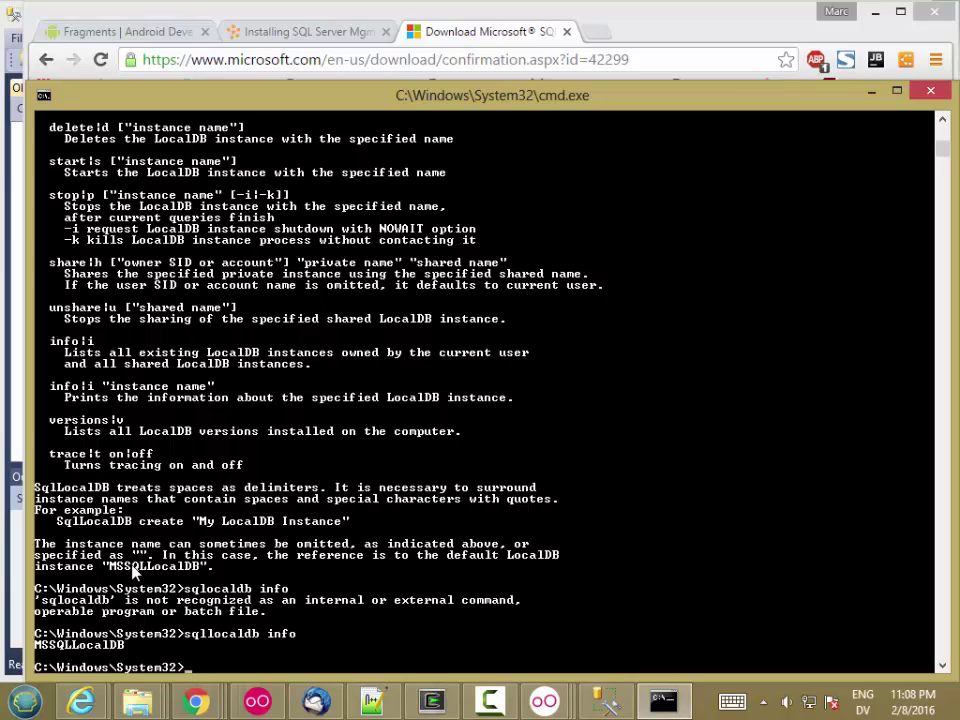
- Create a LocalDB instance named marc and list instances to confirm it exists
text(sqllocaldb create)
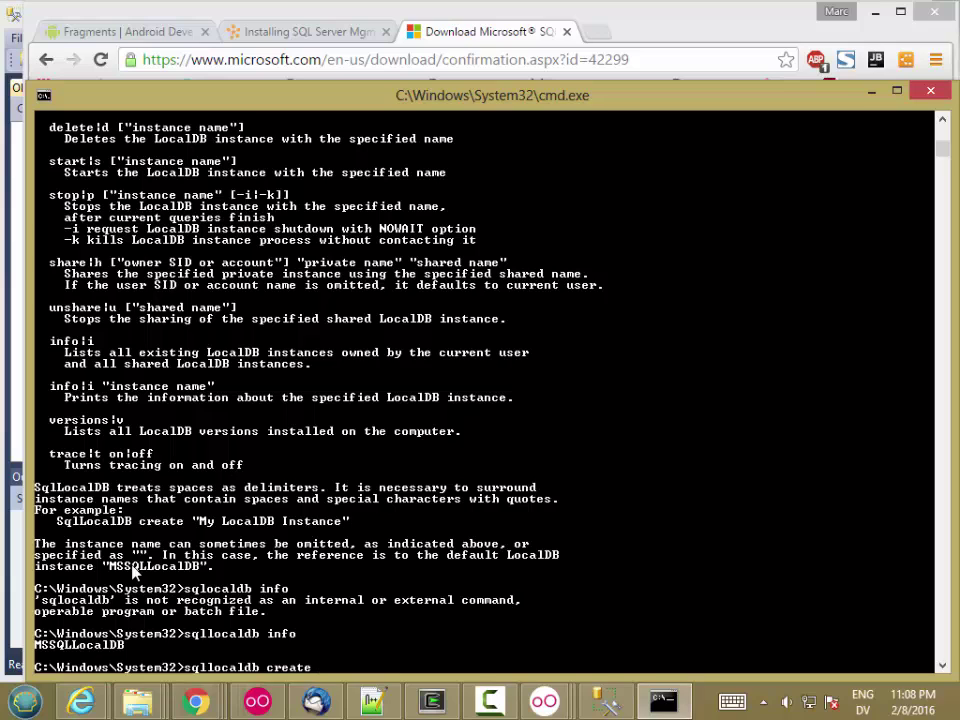
text( marc)
key(Return)
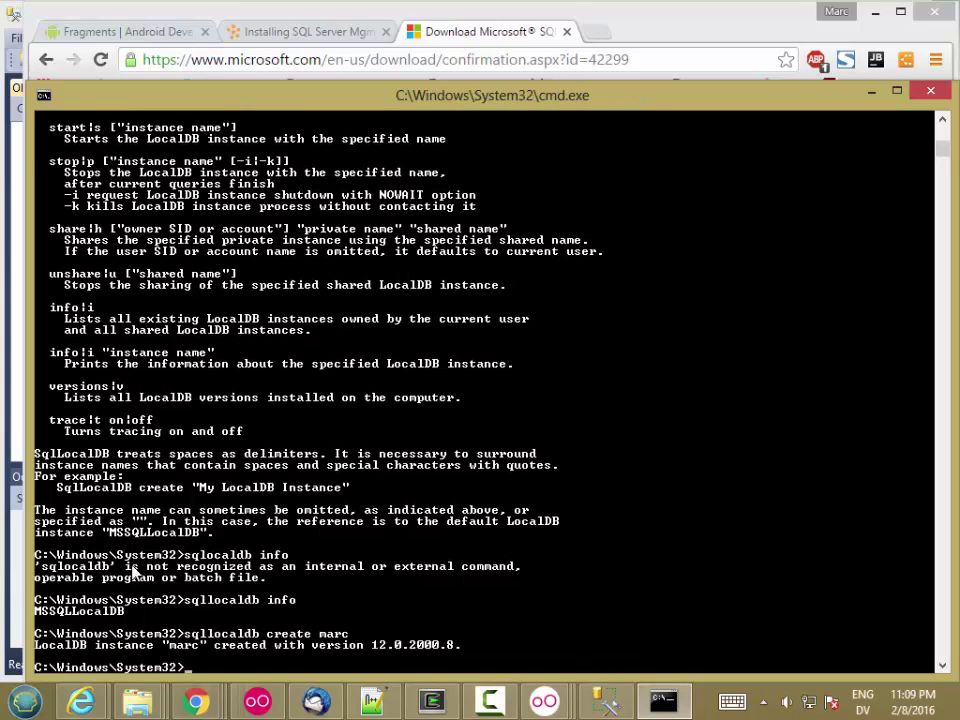
key(Up)
key(Up)
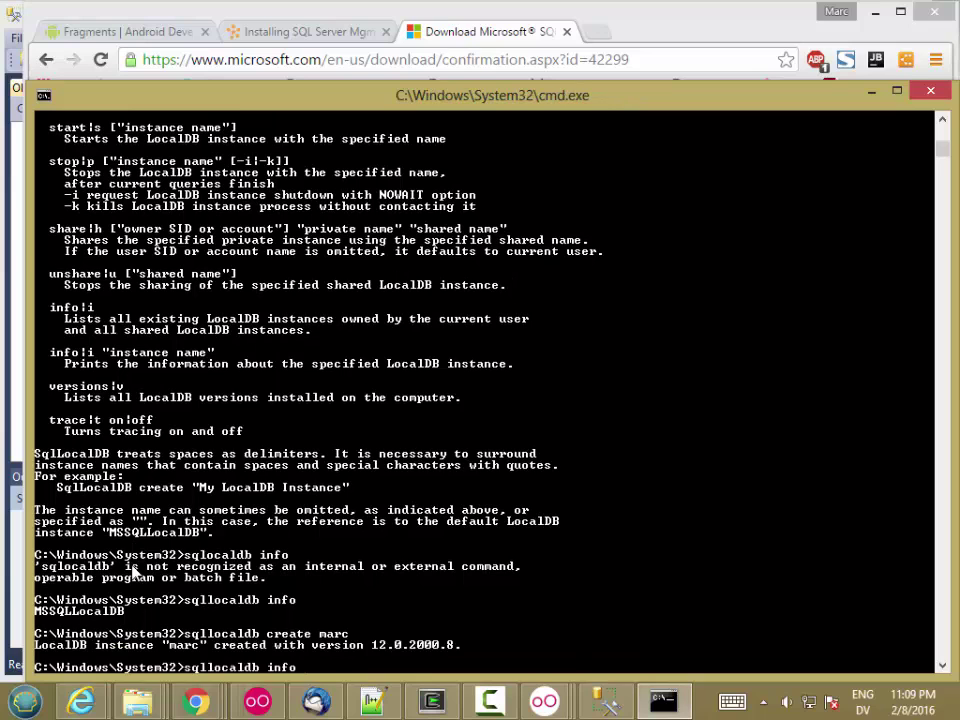
key(Return)
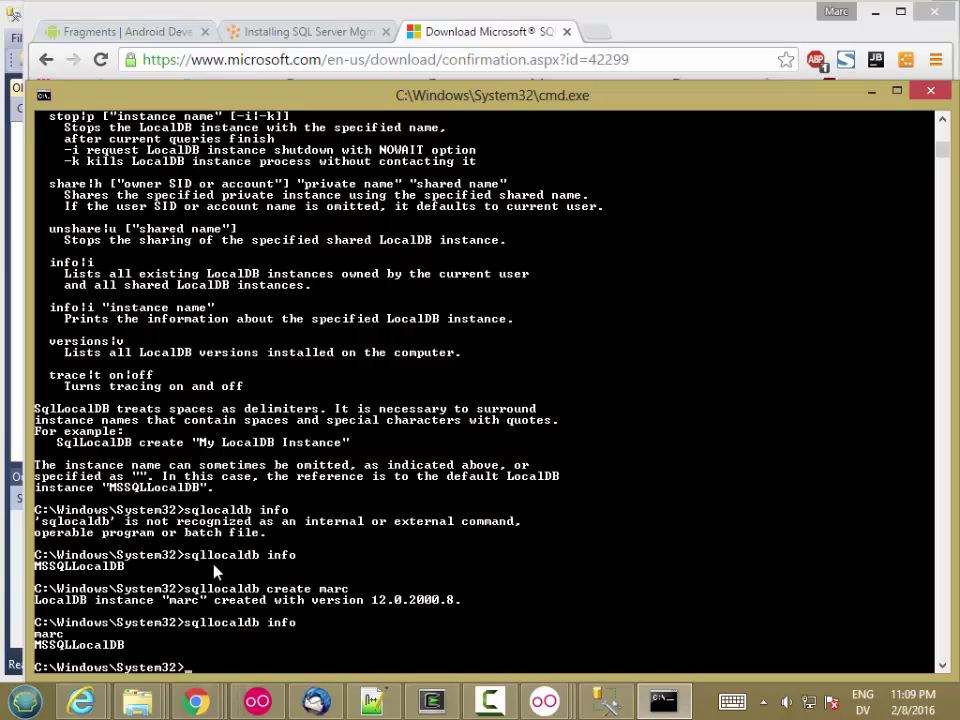
- Start the marc instance with sqllocaldb start marc and return to Management Studio
text(sqllocaldb start marc)
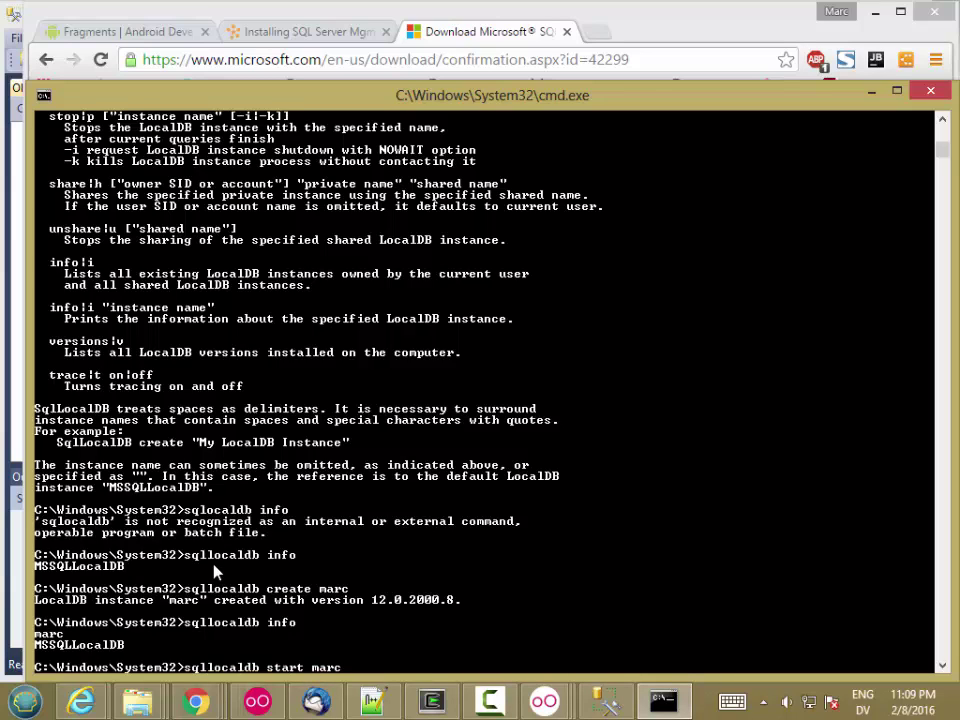
key(Return)
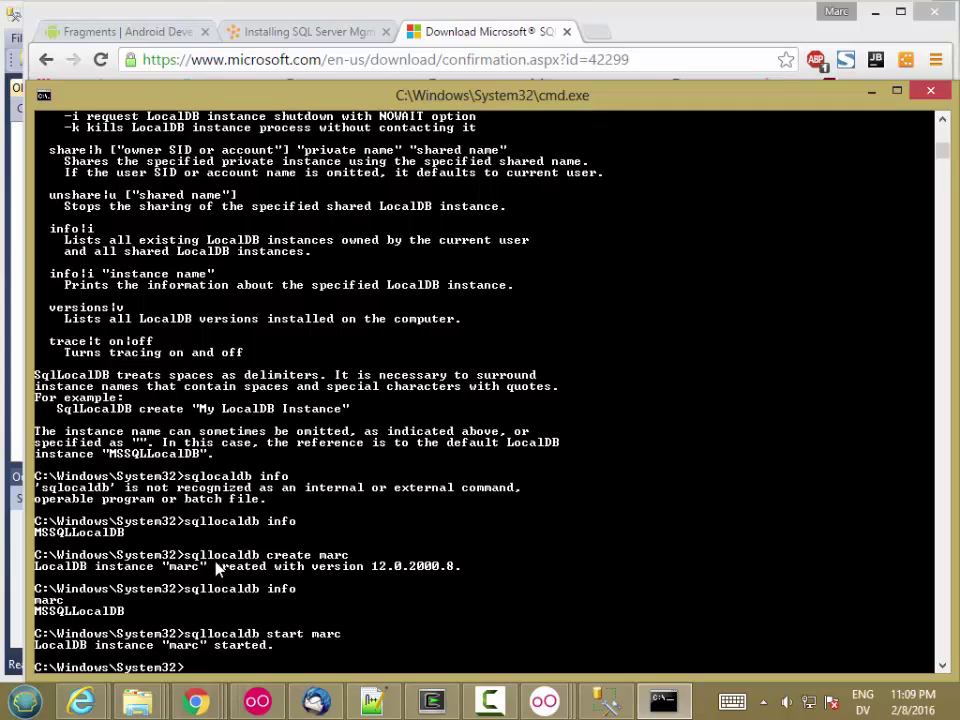
click(604, 700)
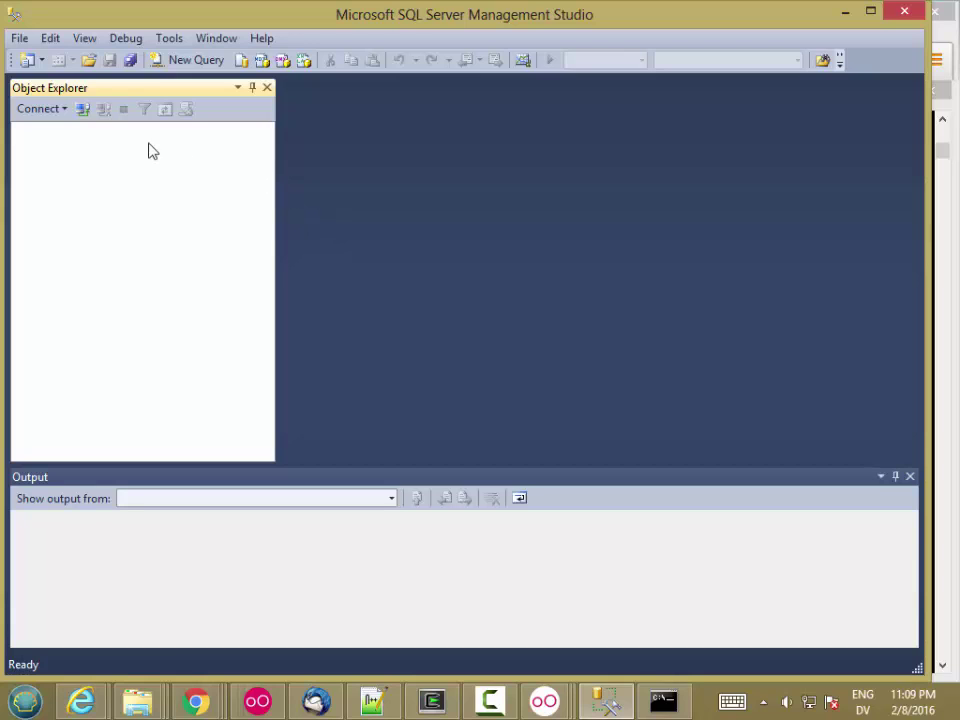
- Connect a Database Engine session to (localdb)\marc using Windows Authentication
click(65, 113)
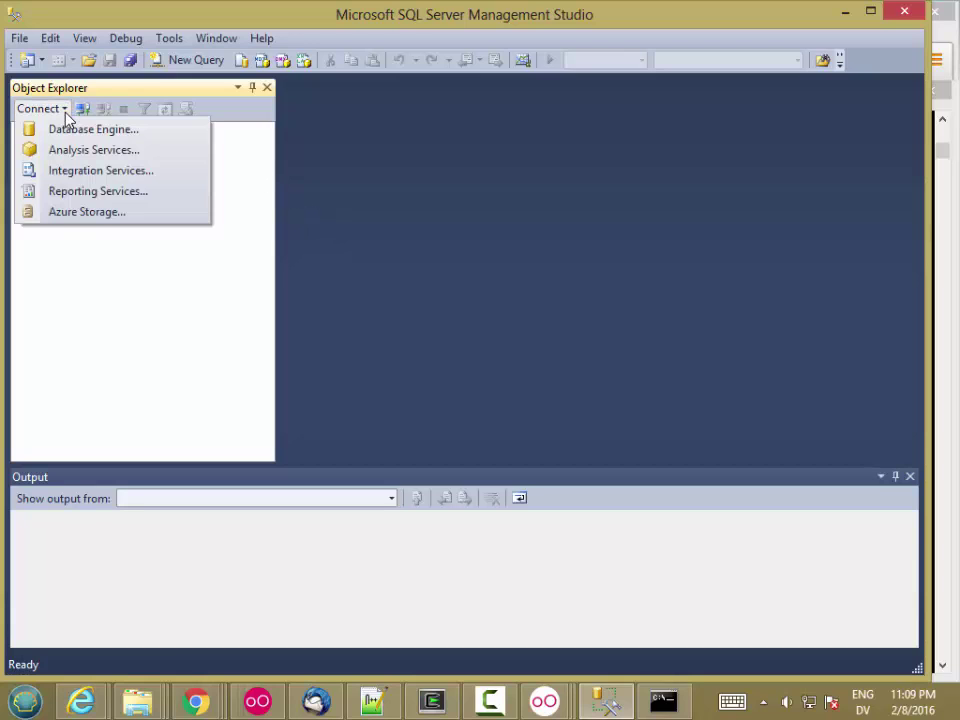
click(66, 134)
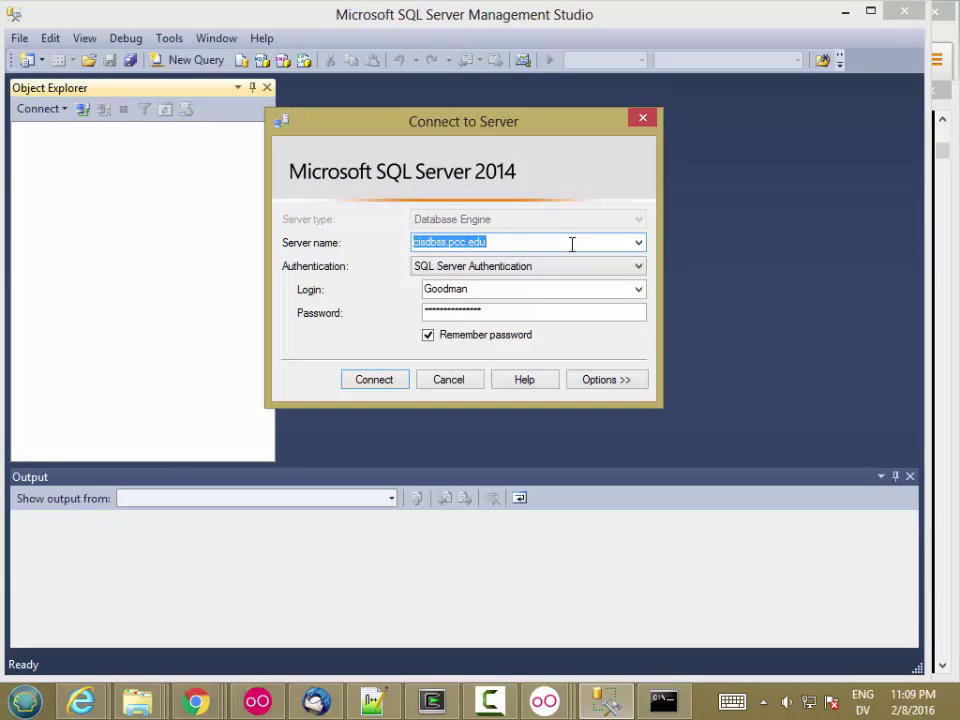
text(()
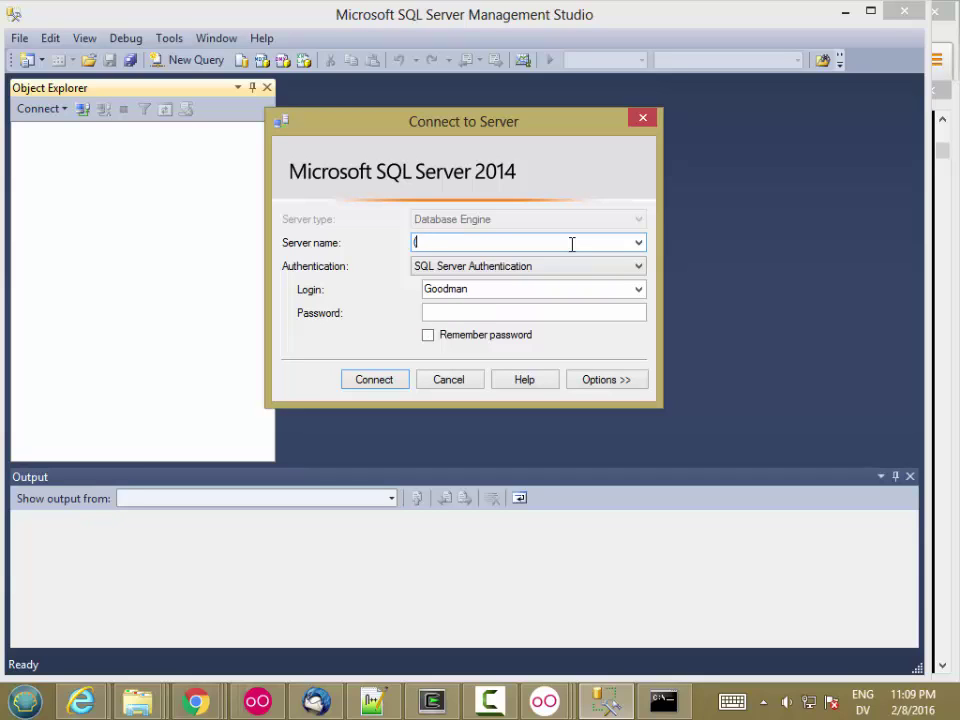
text(localdb)\marc)
click(467, 268)
click(466, 284)
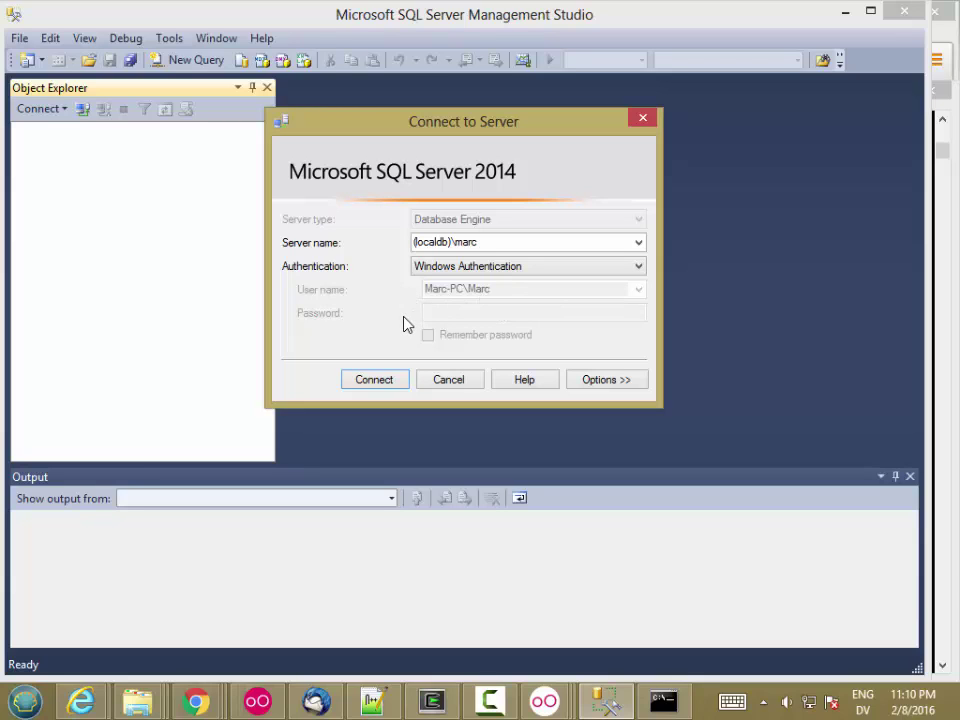
click(385, 382)
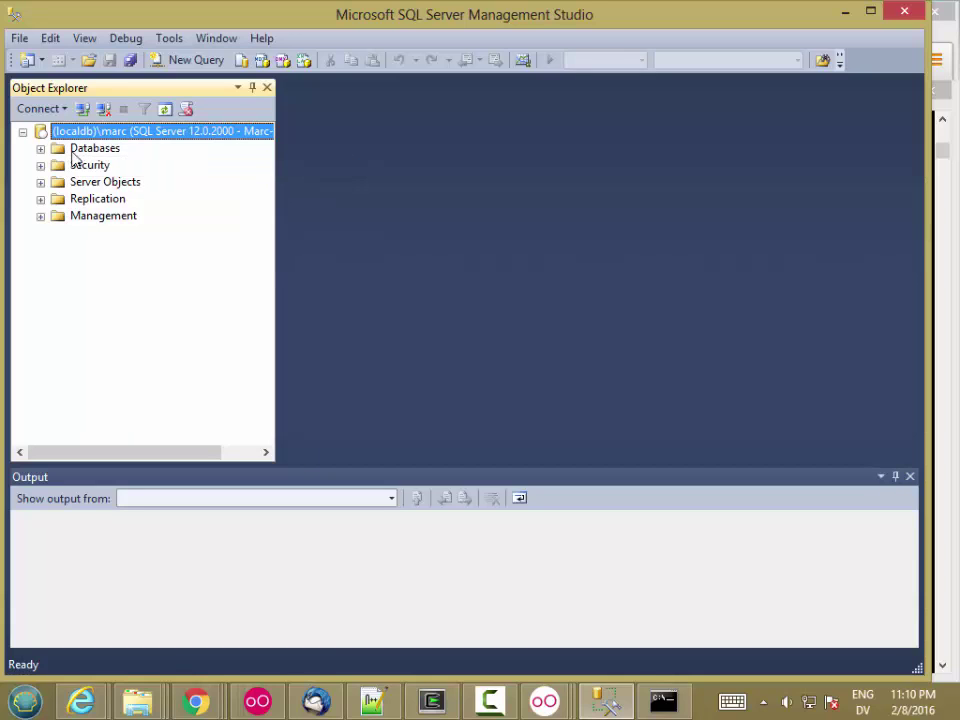
- Expand Databases and System Databases to list master, model, msdb and tempdb
click(40, 149)
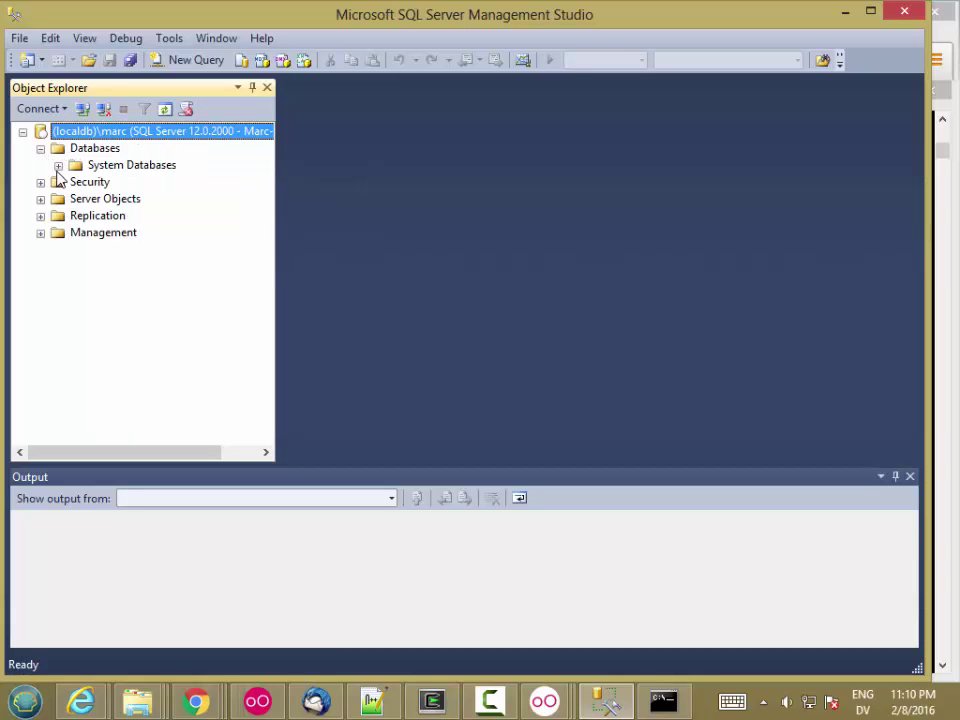
click(58, 166)
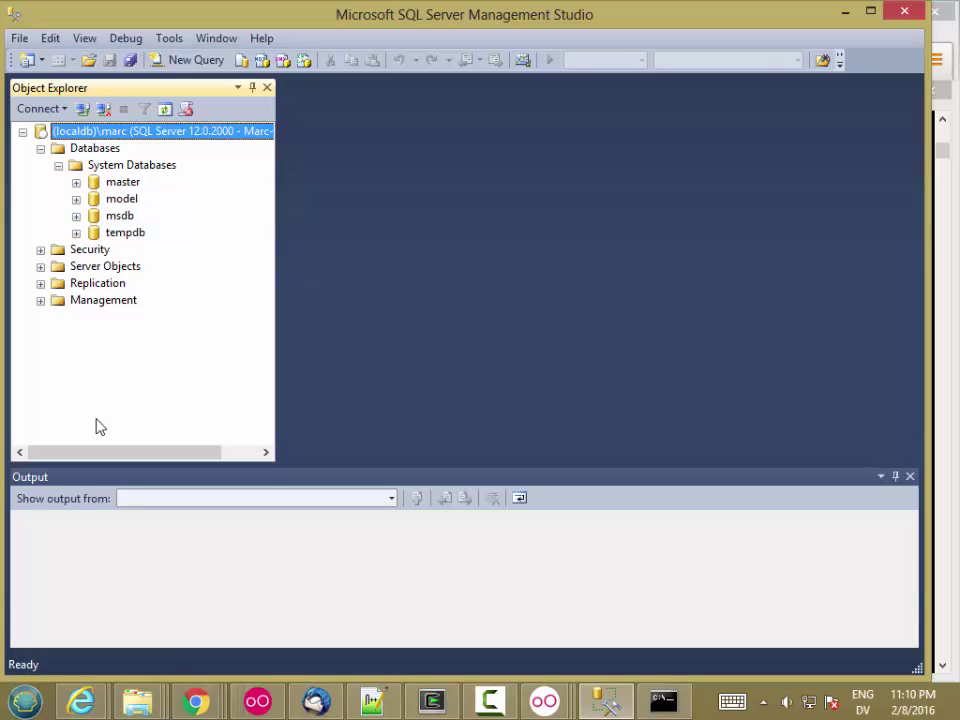
click(25, 703)
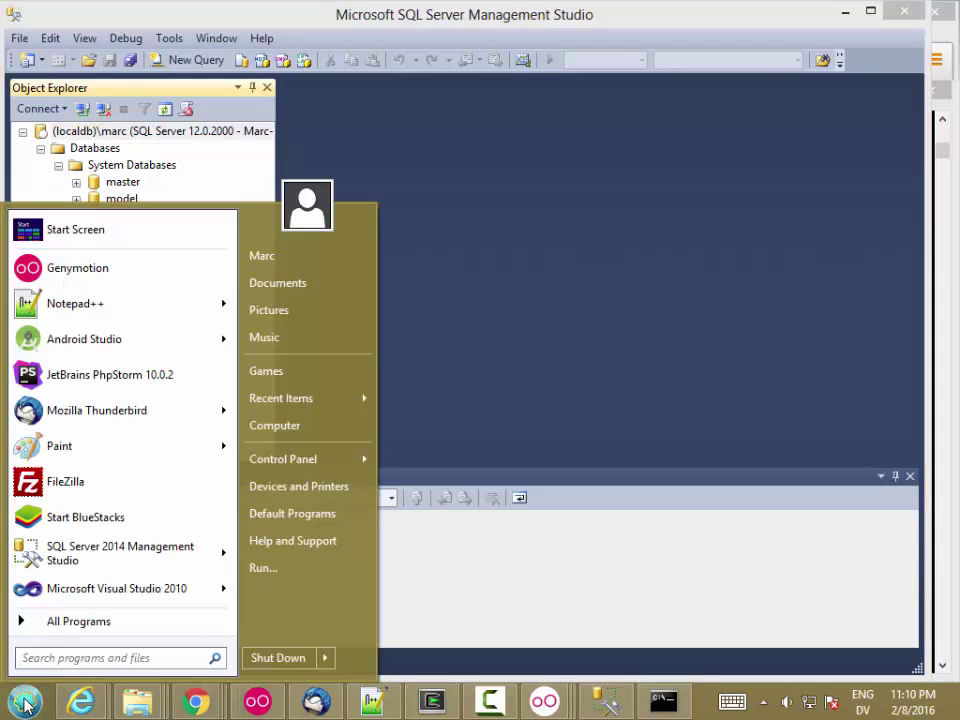
- Launch another SQL Server 2014 Management Studio window from the Start menu
click(80, 558)
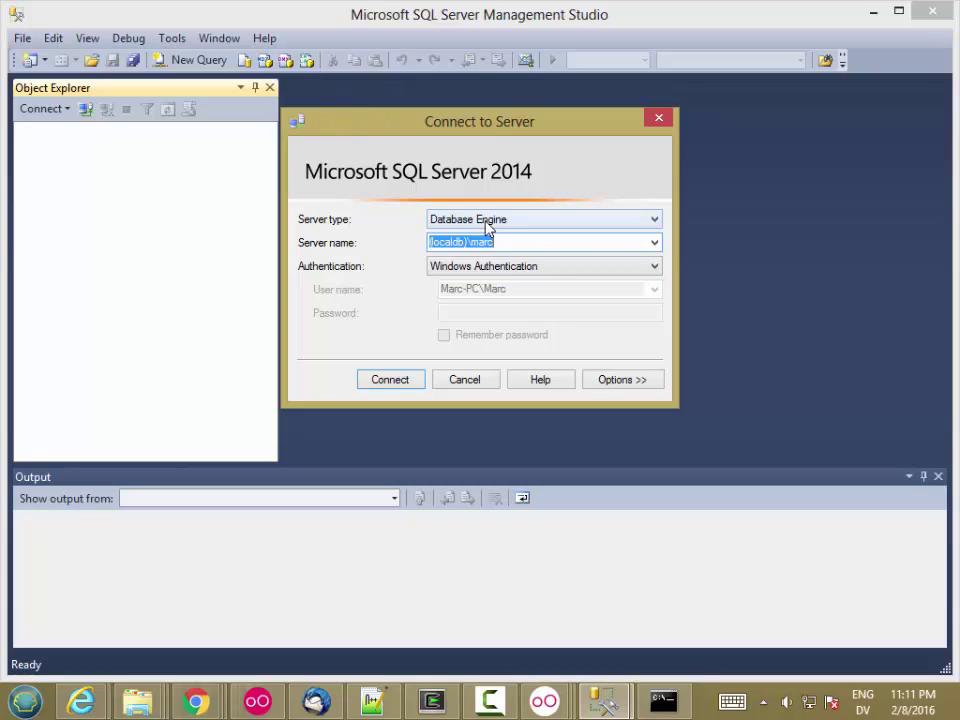
- Connect to cisdbss.pcc.edu with SQL Server Authentication, entering the class password and remembering it
click(654, 243)
key(Escape)
key(Down)
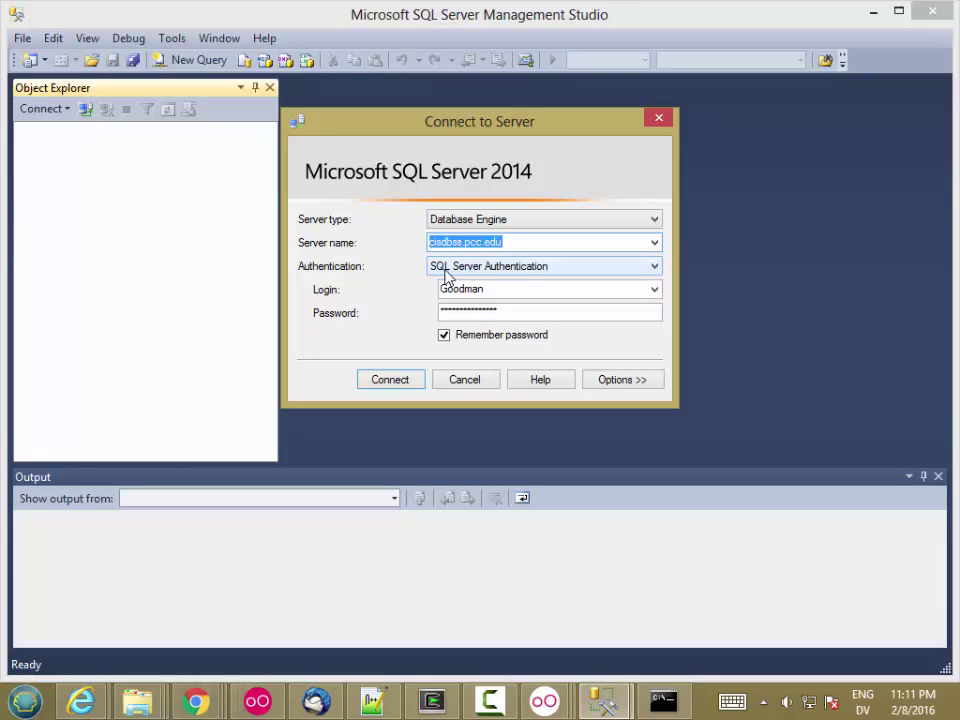
click(497, 289)
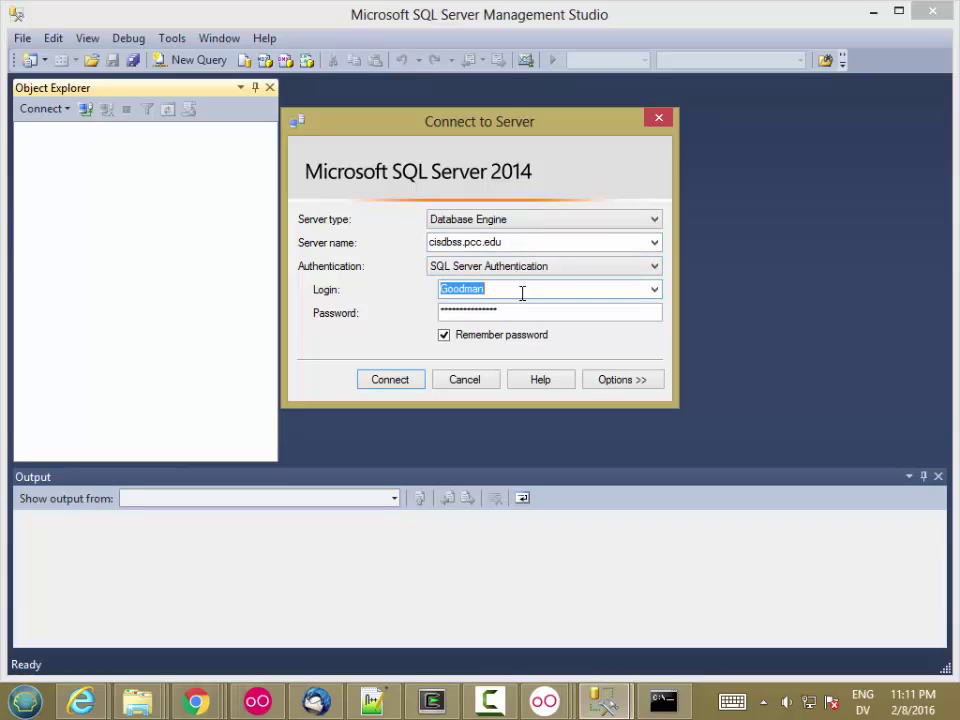
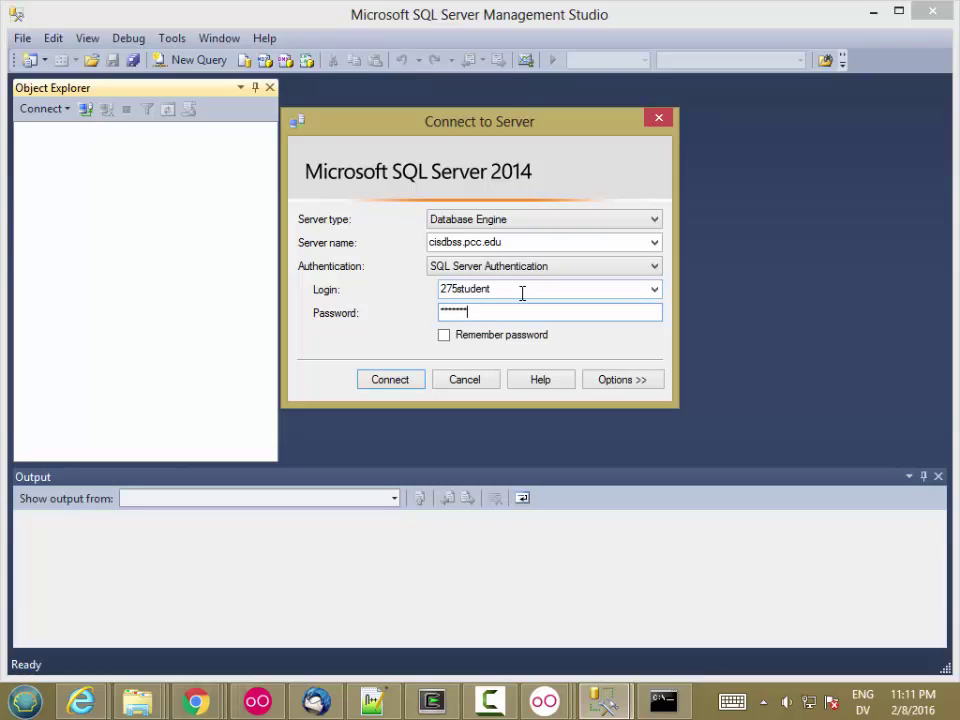
click(444, 335)
click(402, 381)
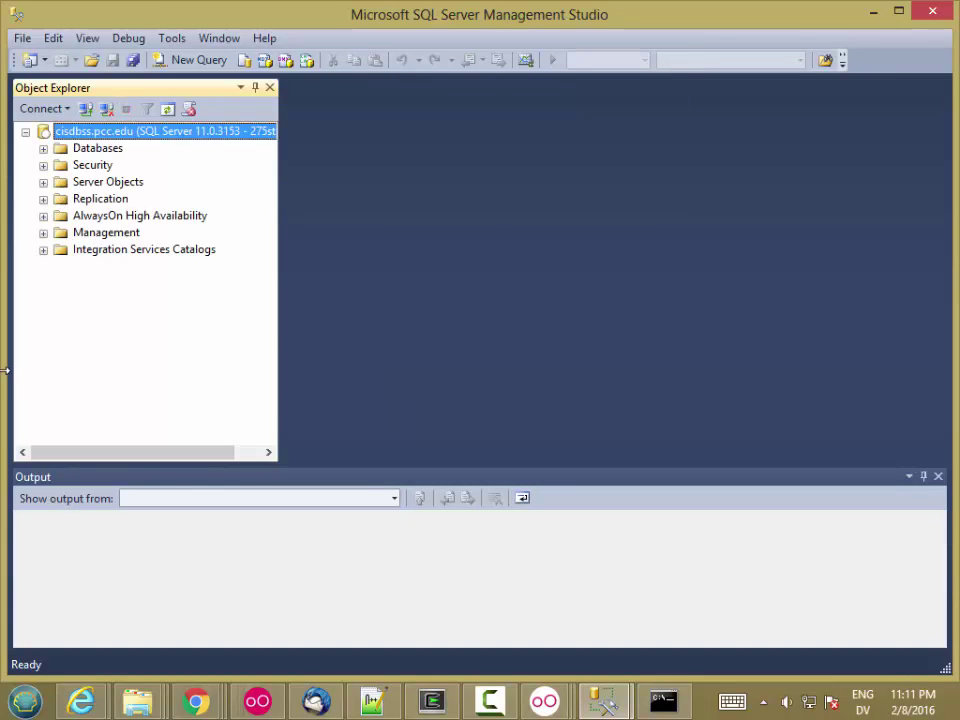
- Narrow the window beside the other one, expand cisdbss.pcc.edu Databases, and select FiredUp
drag(5, 370, 105, 370)
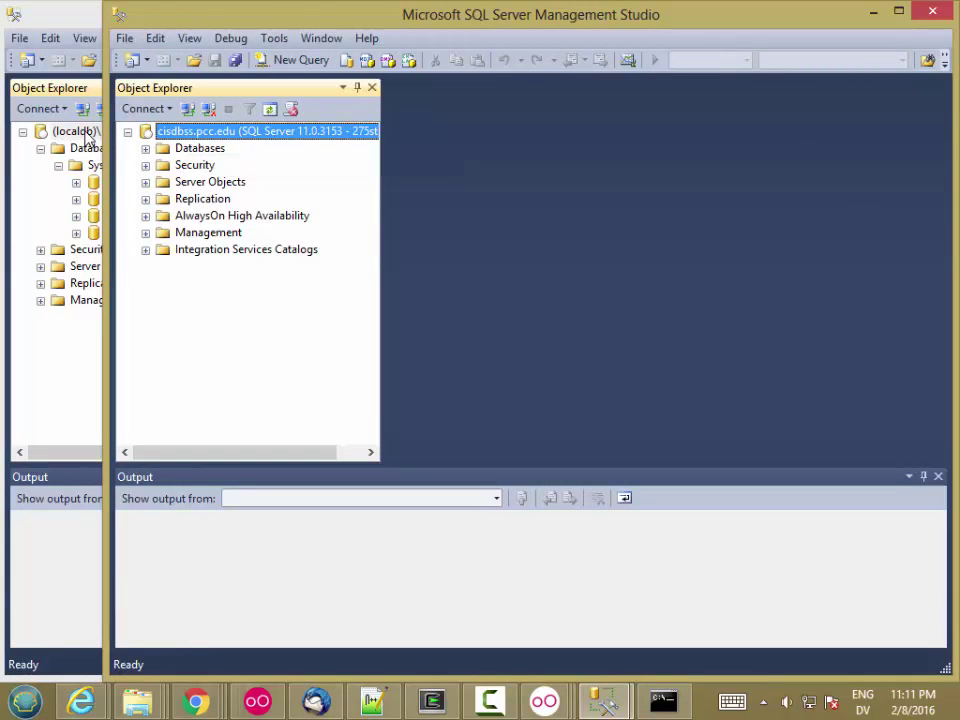
click(145, 149)
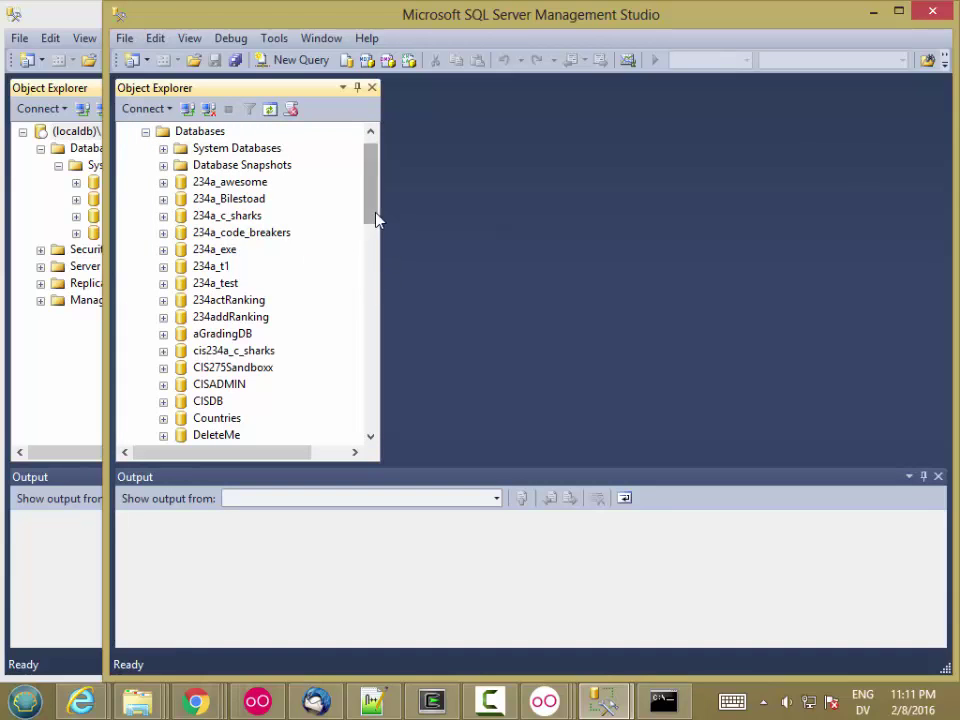
drag(375, 214, 345, 273)
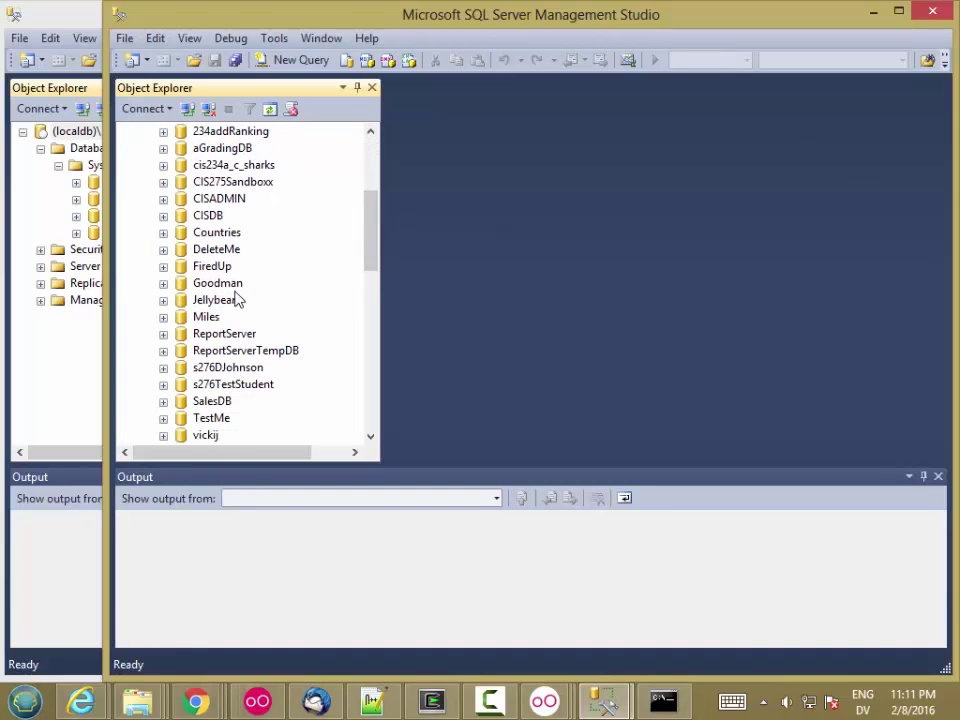
click(214, 268)
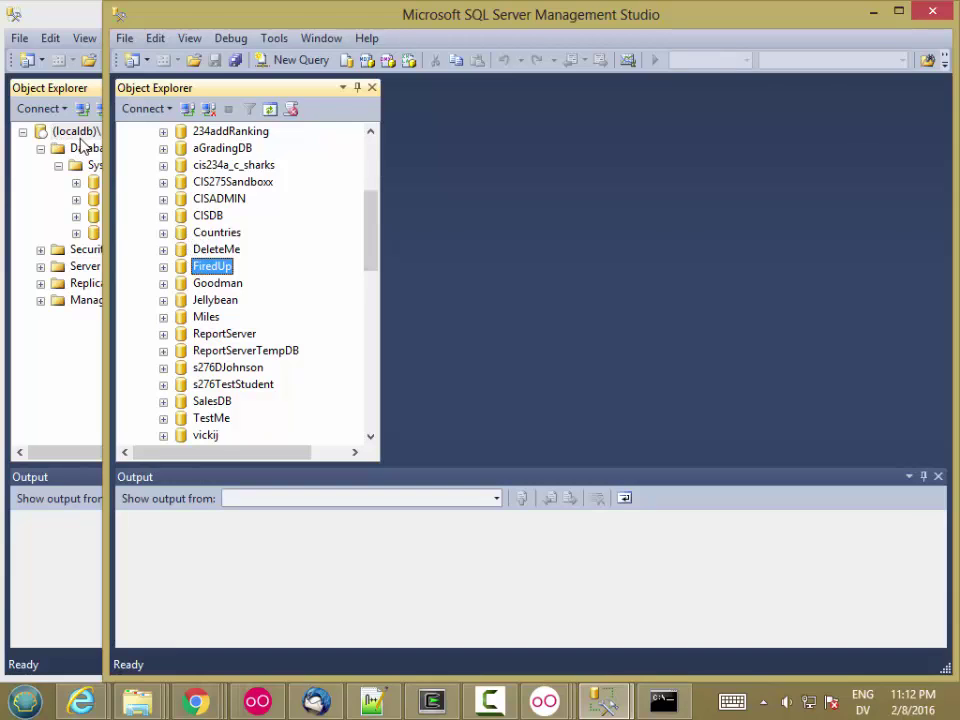
- Launch the Generate Scripts wizard for the FiredUp database
right_click(184, 272)
mouse_move(275, 352)
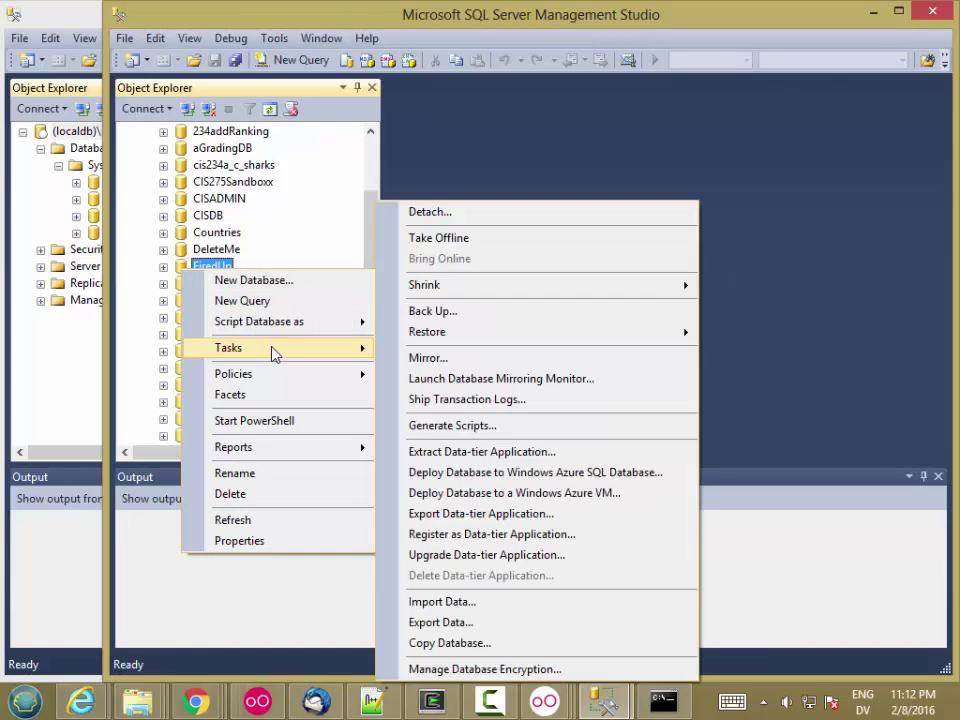
click(452, 426)
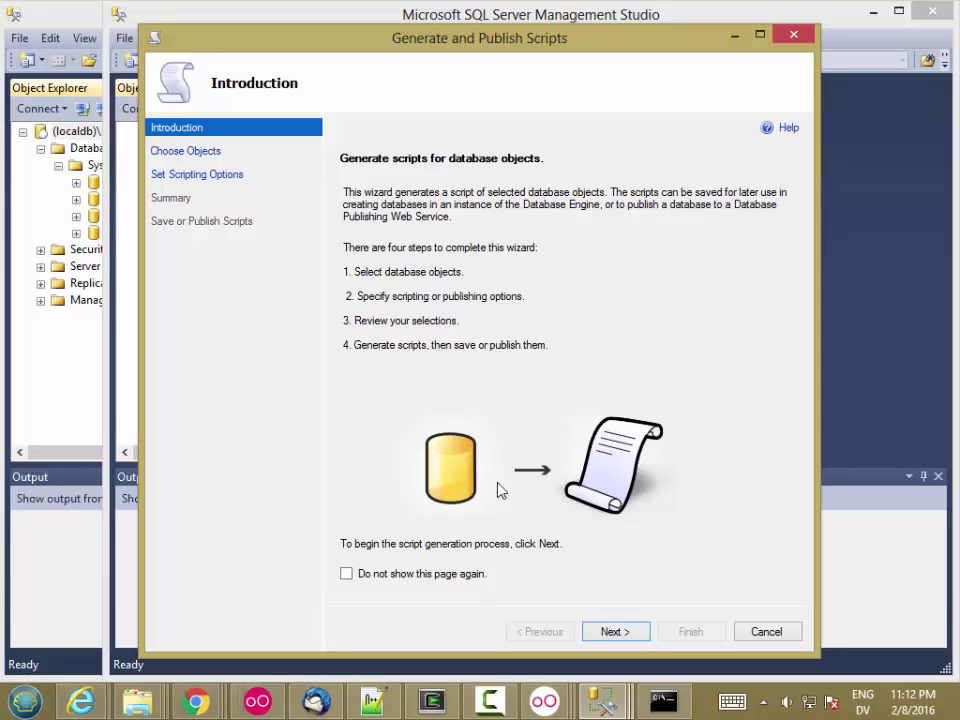
click(615, 634)
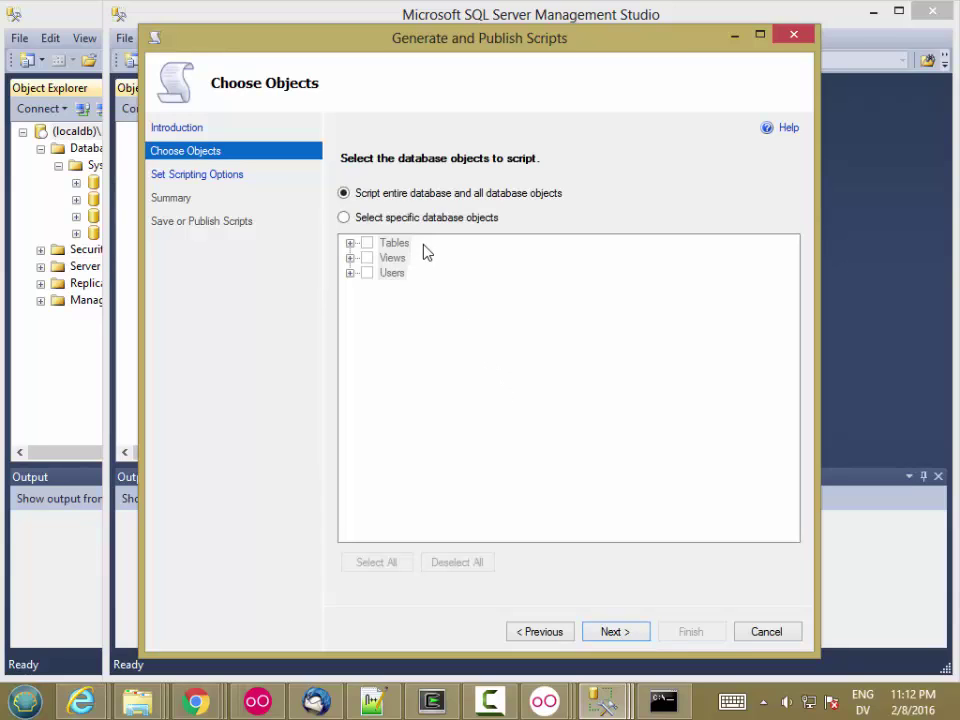
- Script only FiredUp's tables to a single script.sql file and open Advanced options
click(344, 218)
click(368, 243)
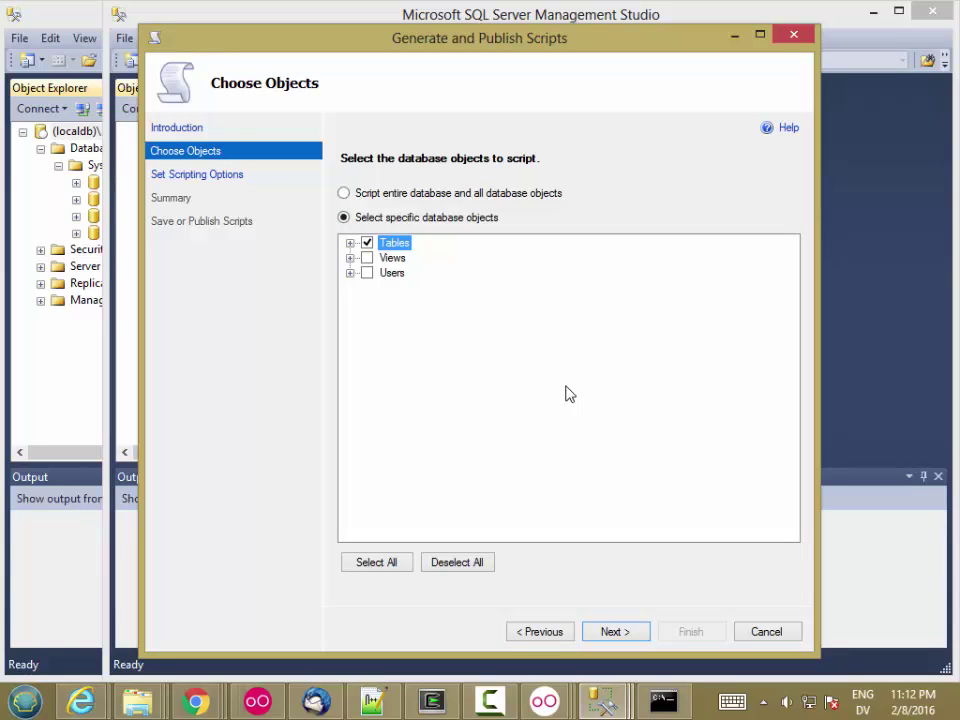
click(618, 632)
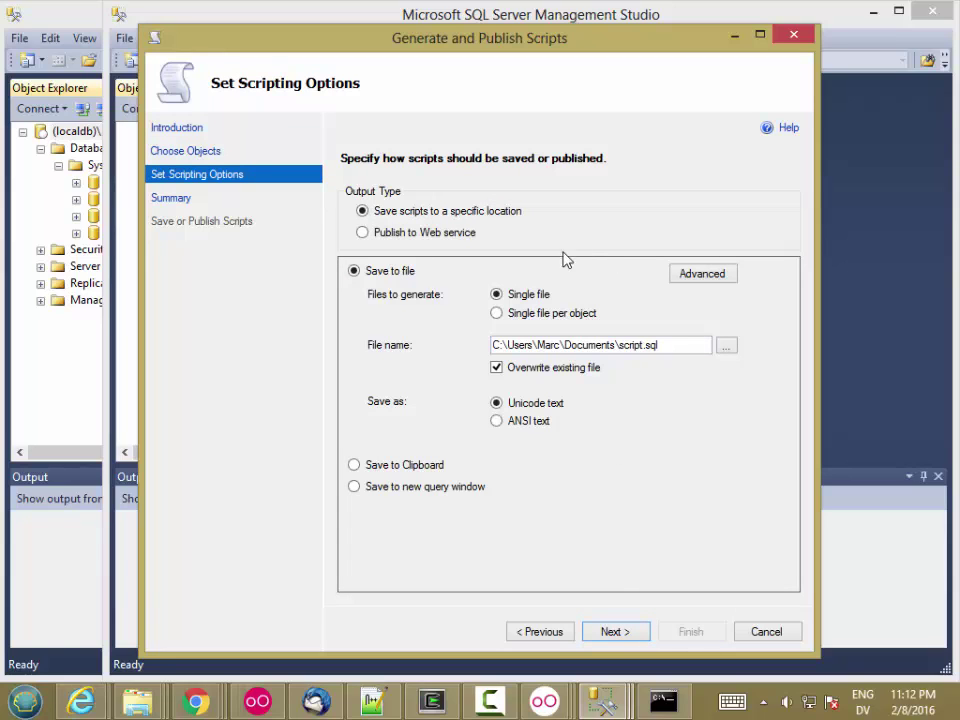
click(697, 274)
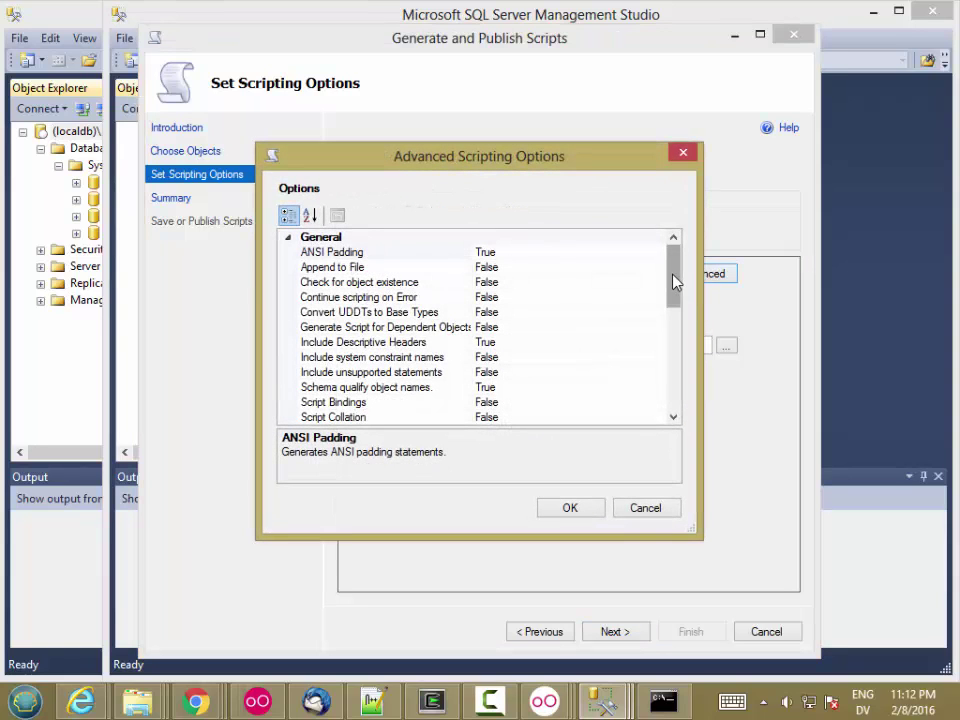
- Set Types of data to script to 'Schema and data' and confirm
drag(673, 278, 658, 364)
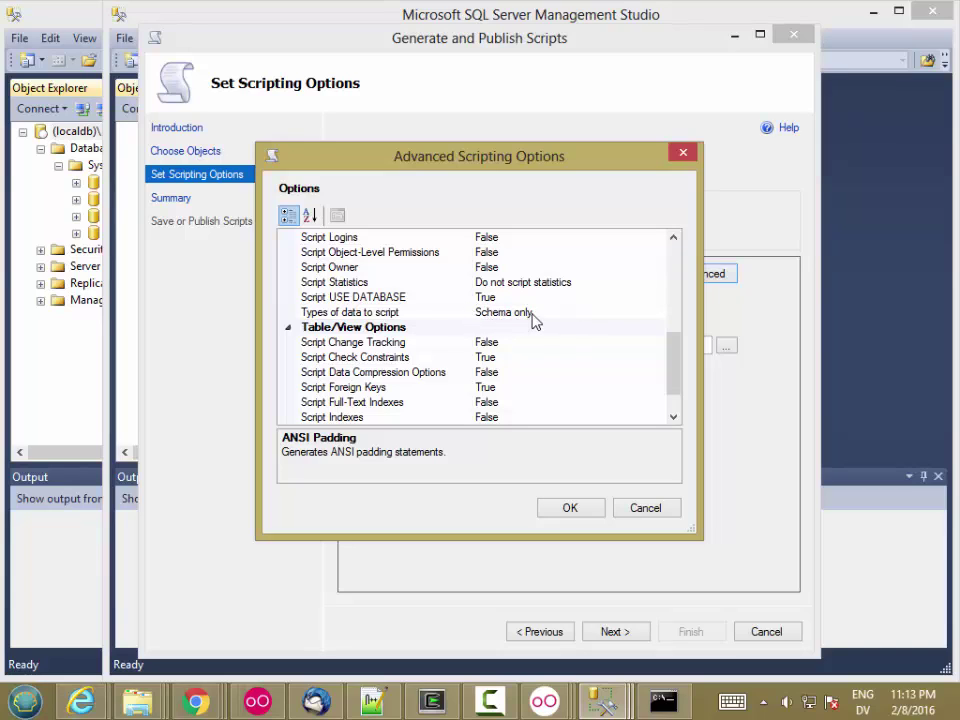
click(540, 316)
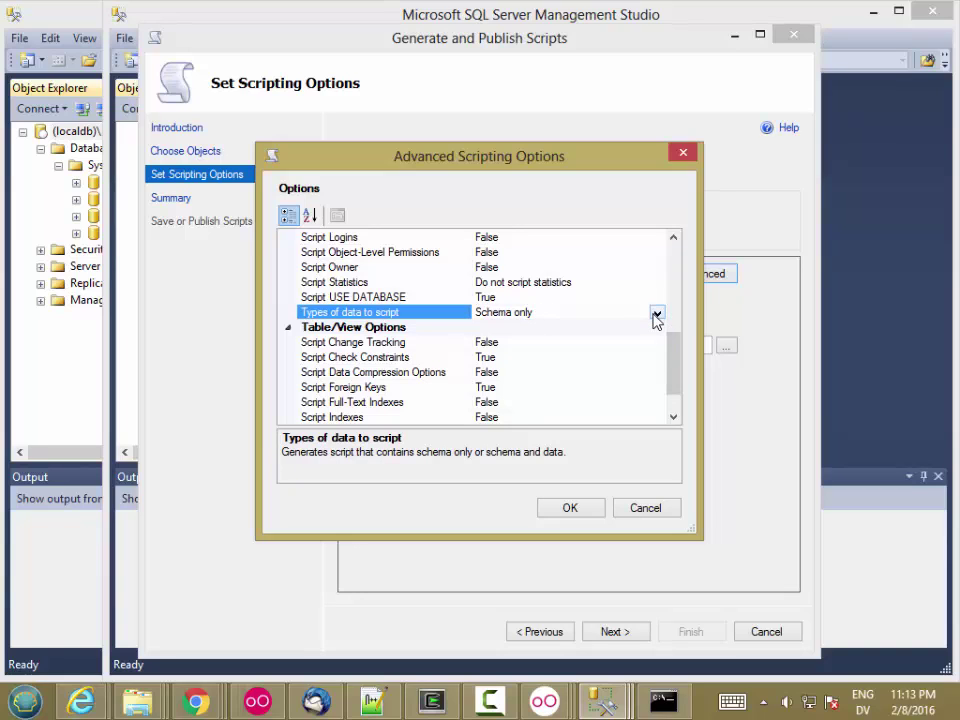
click(656, 314)
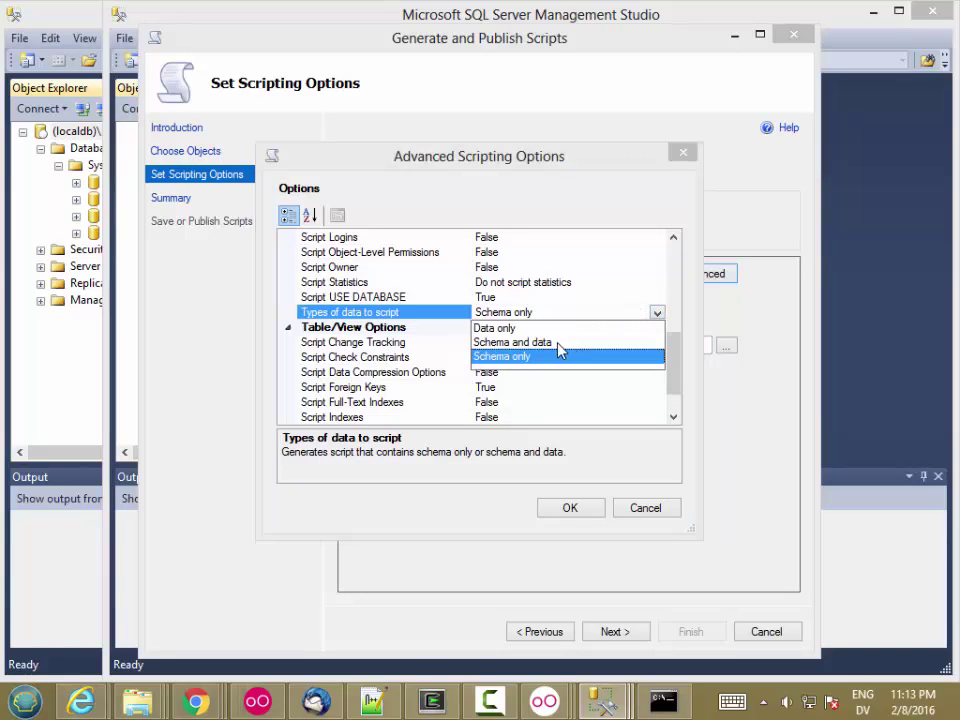
click(528, 343)
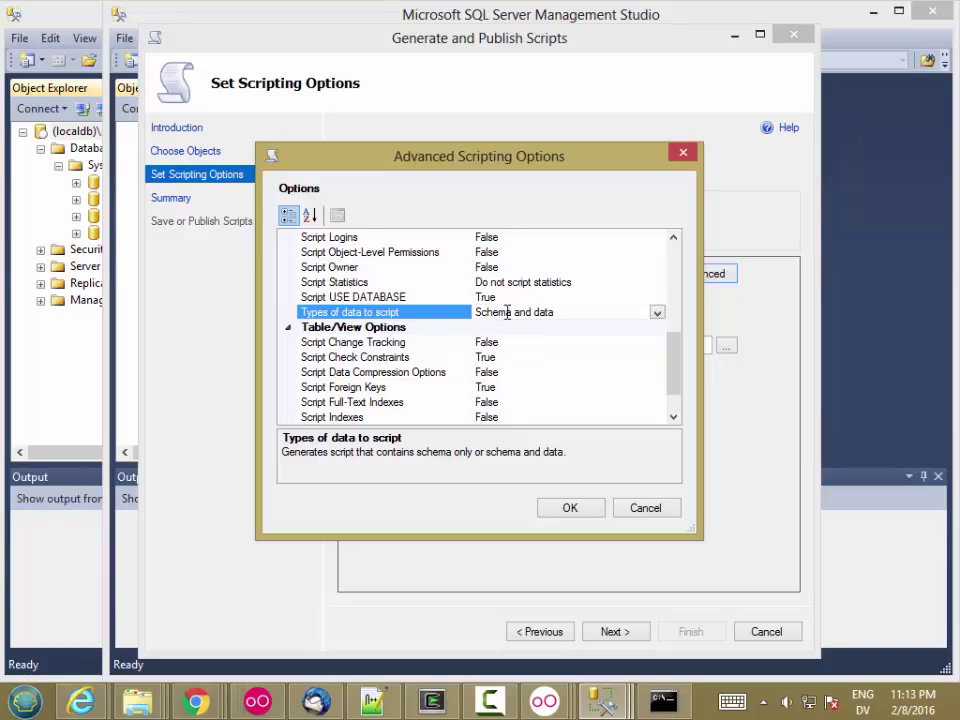
click(571, 512)
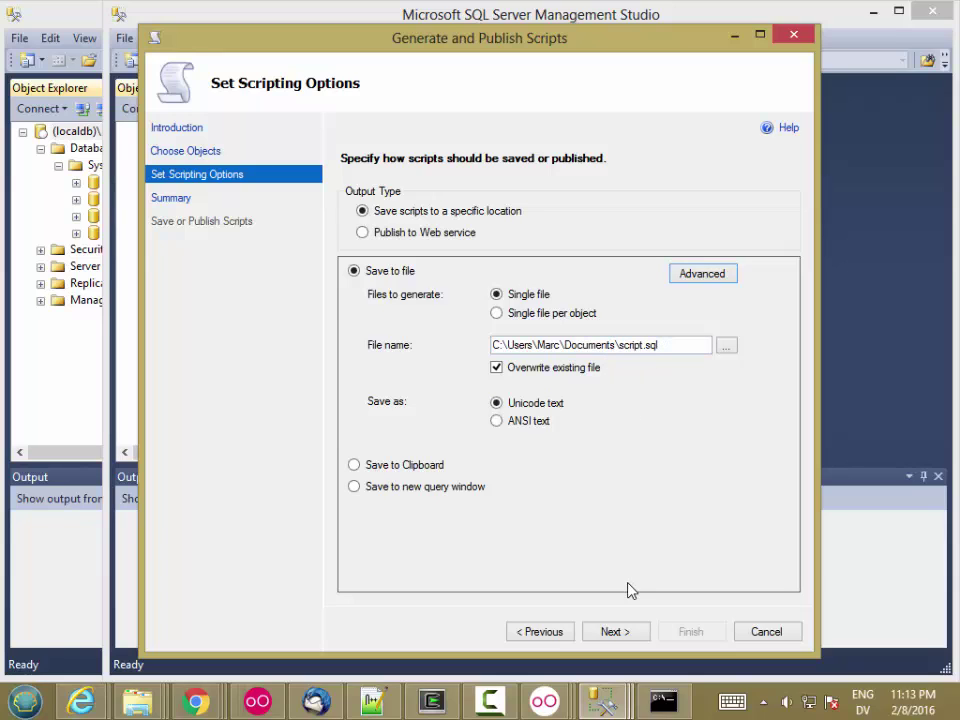
- Generate the FiredUp tables' script.sql from the summary and finish the wizard
click(615, 632)
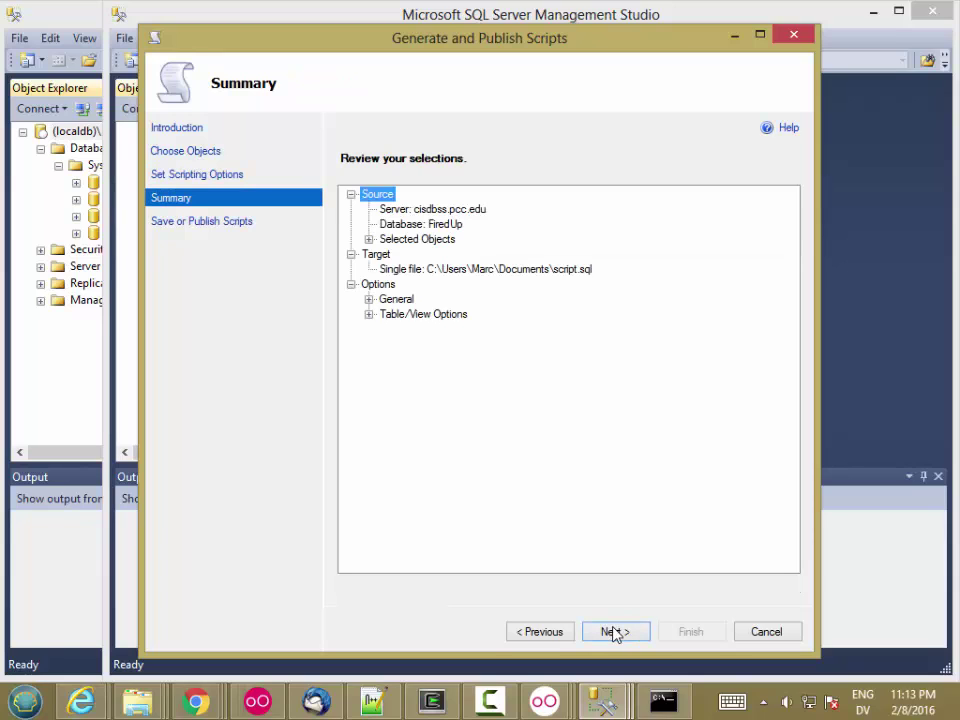
click(640, 632)
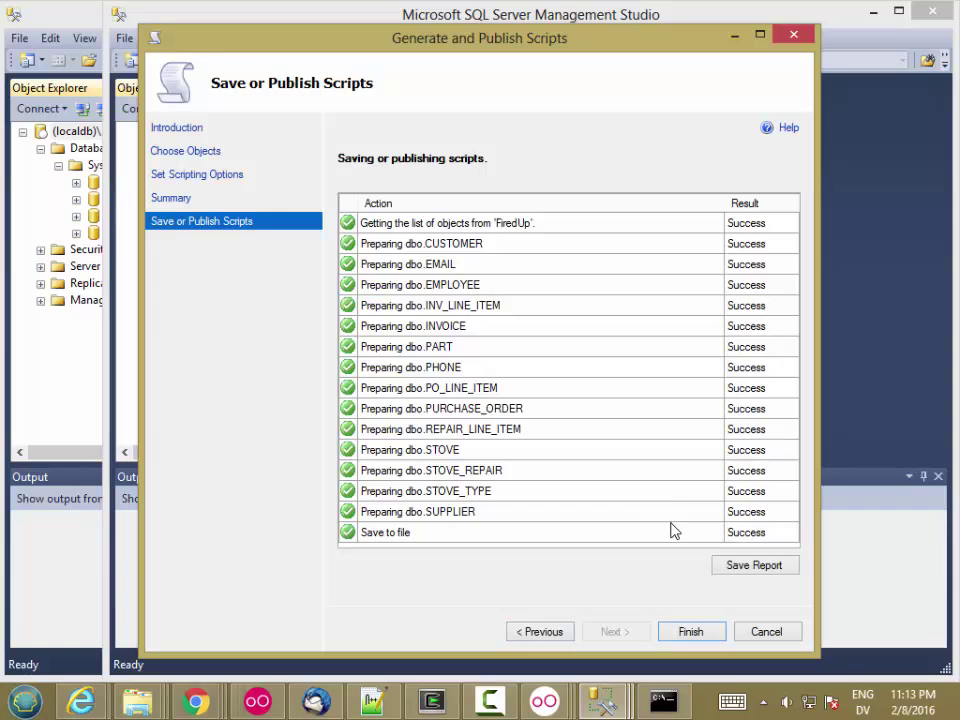
click(690, 632)
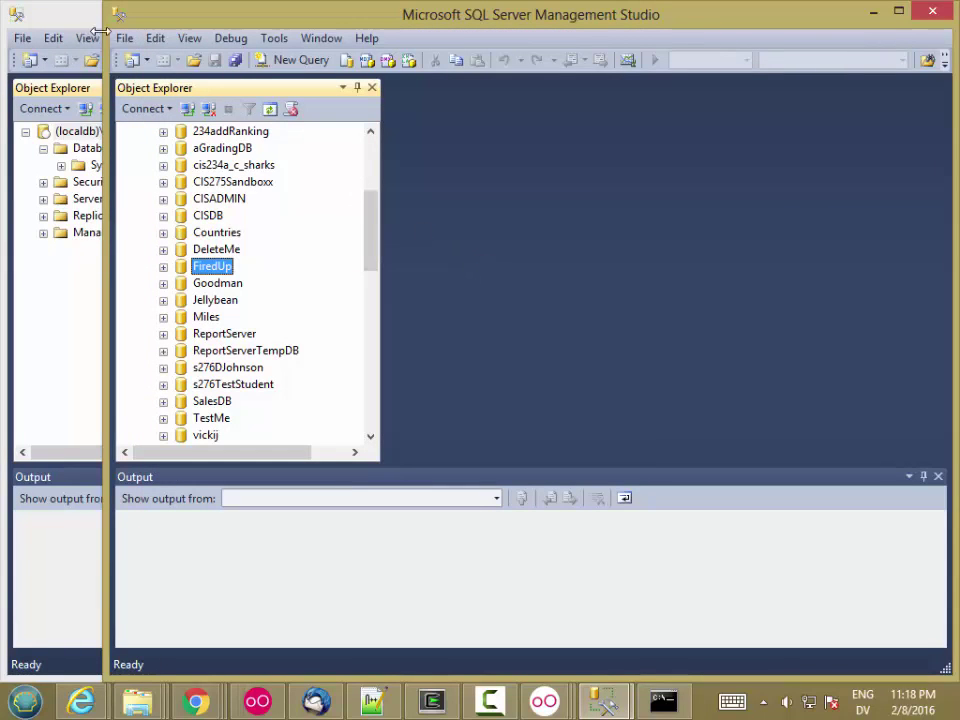
- Open Documents\script.sql in the LocalDB Management Studio window
click(52, 15)
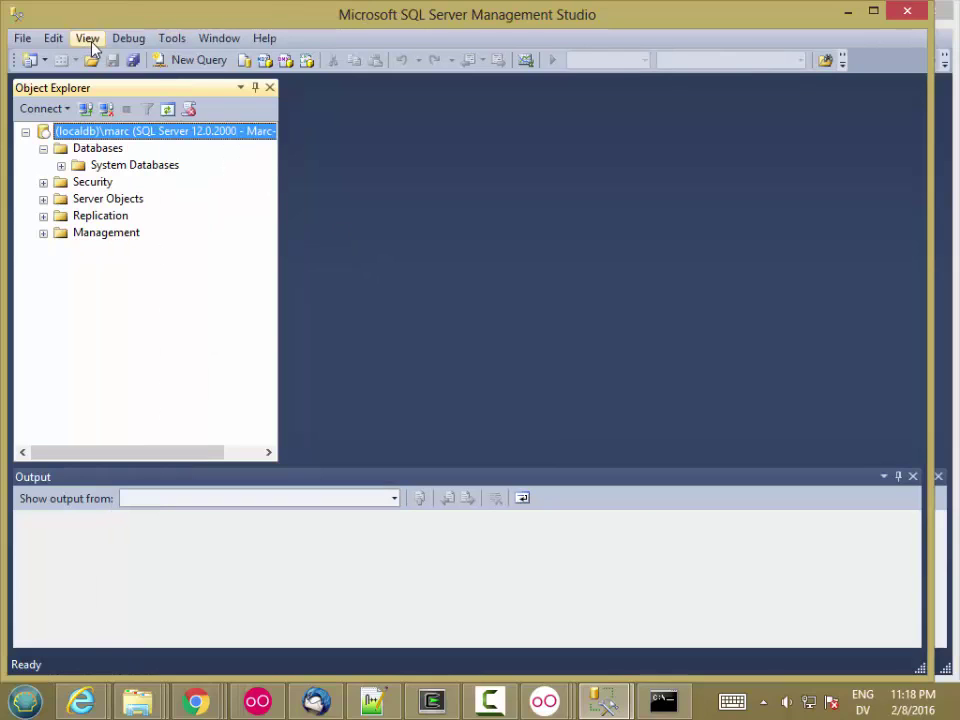
click(26, 40)
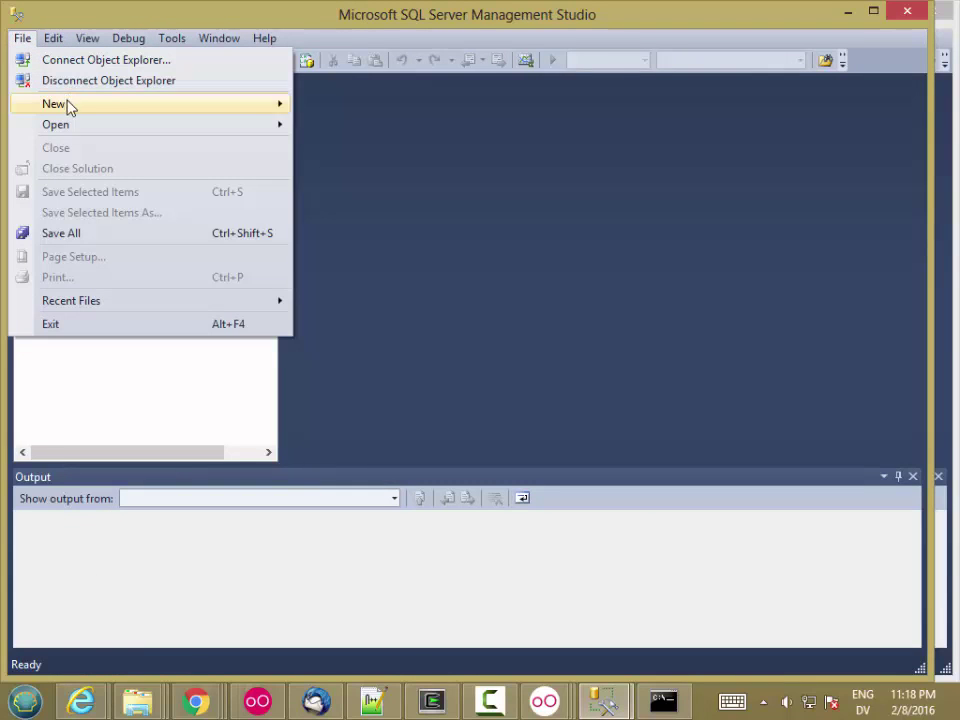
mouse_move(68, 130)
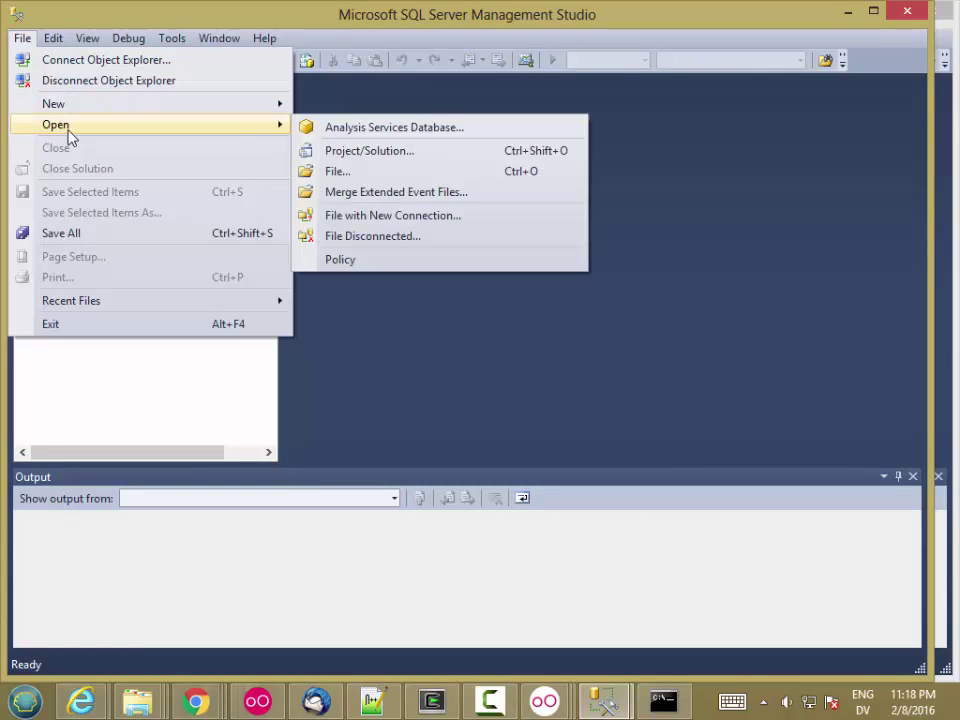
click(343, 174)
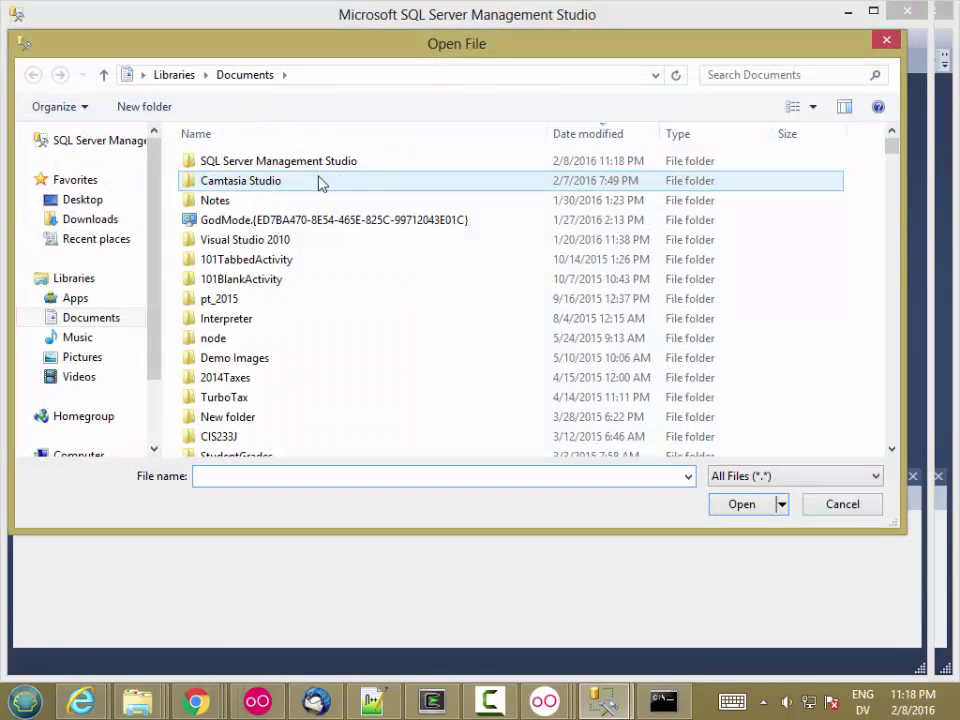
click(84, 317)
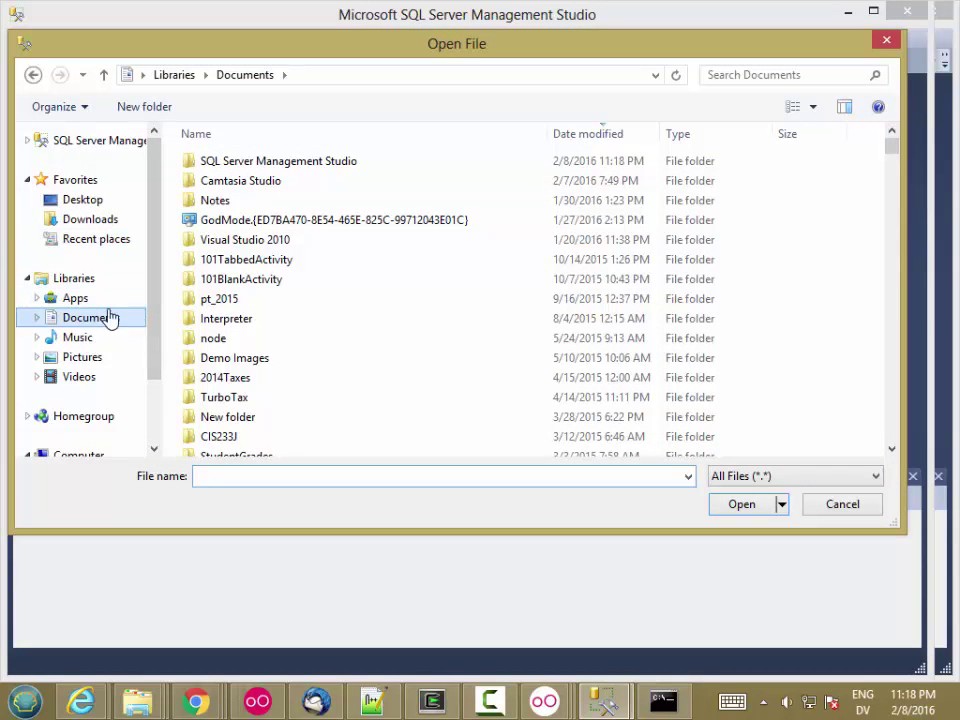
drag(893, 156, 885, 200)
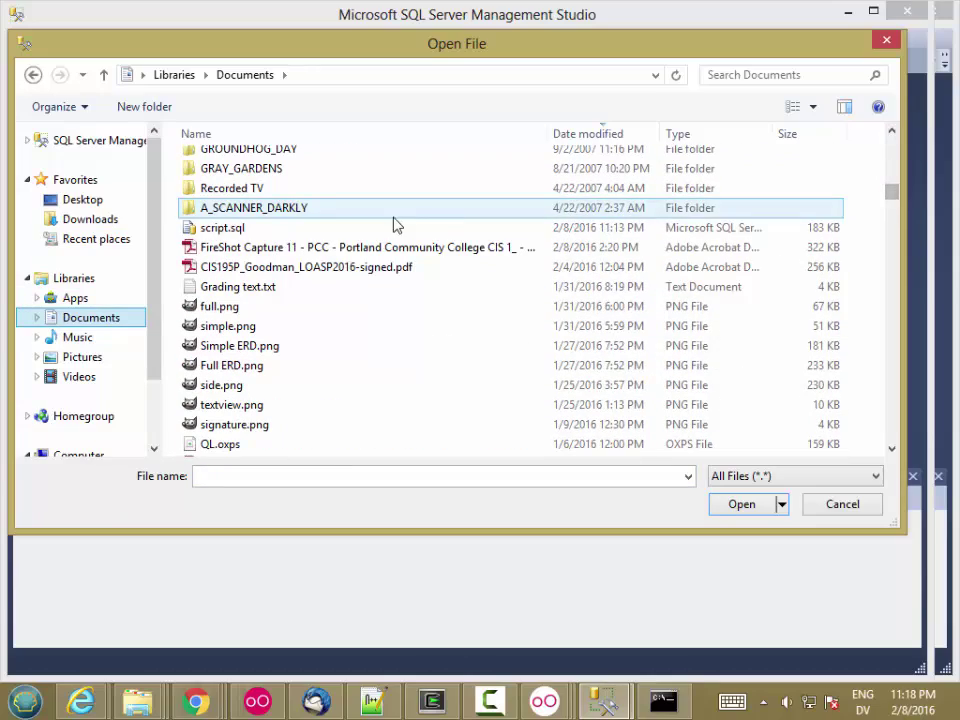
double_click(259, 229)
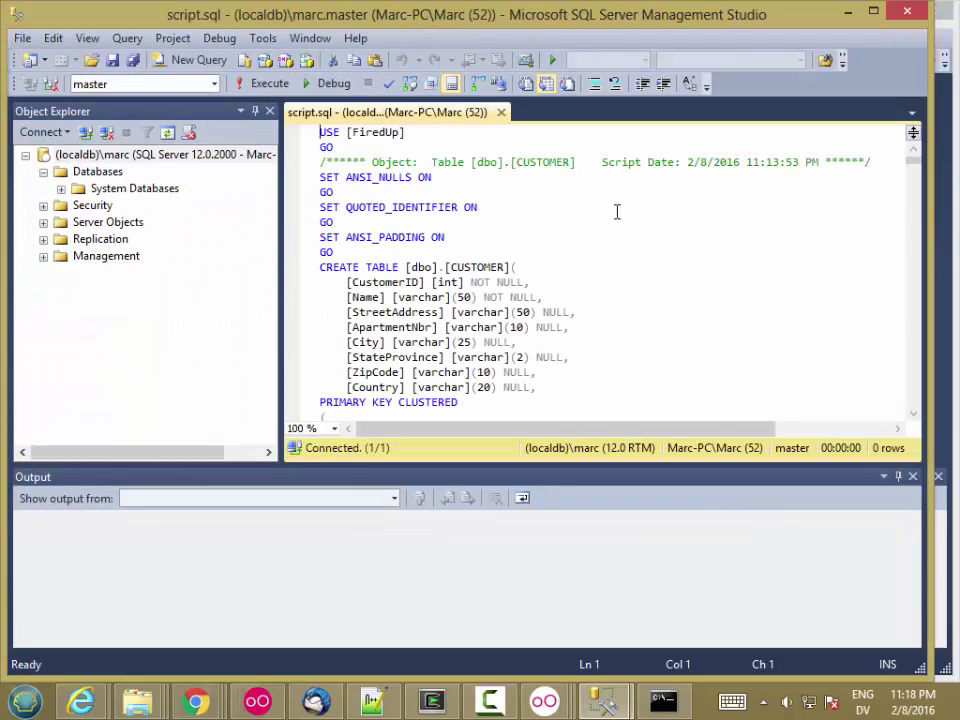
click(620, 208)
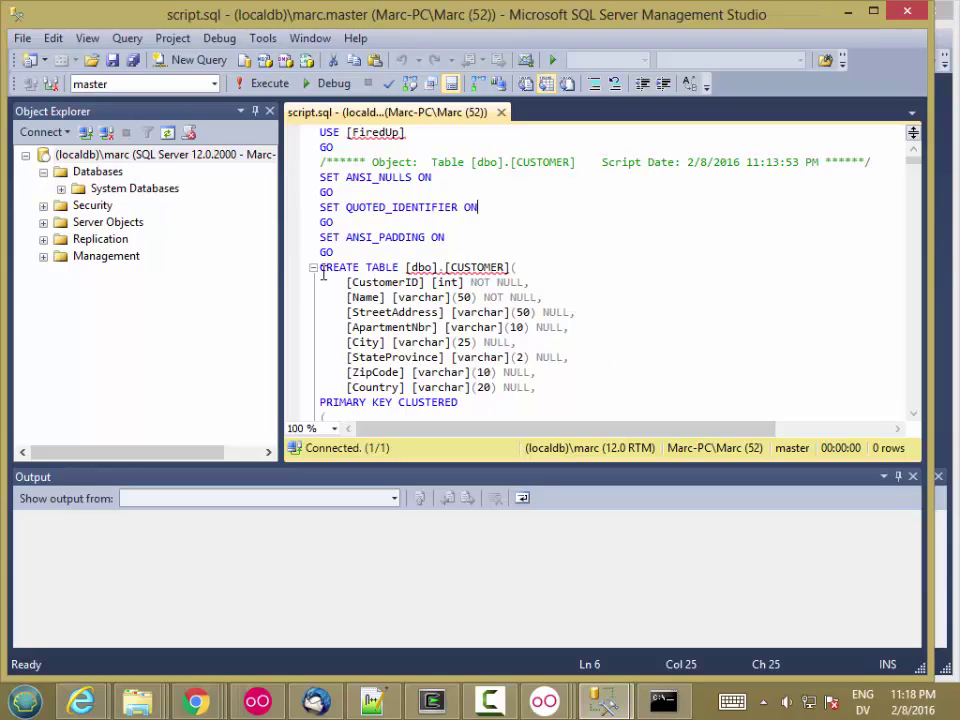
drag(320, 272, 504, 184)
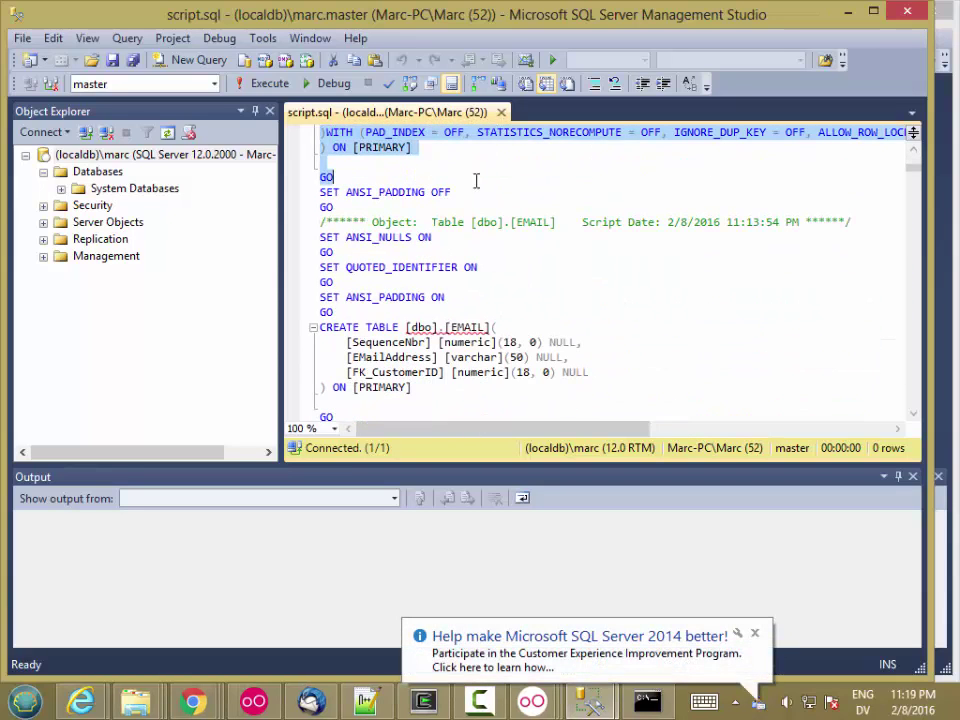
click(755, 633)
click(461, 383)
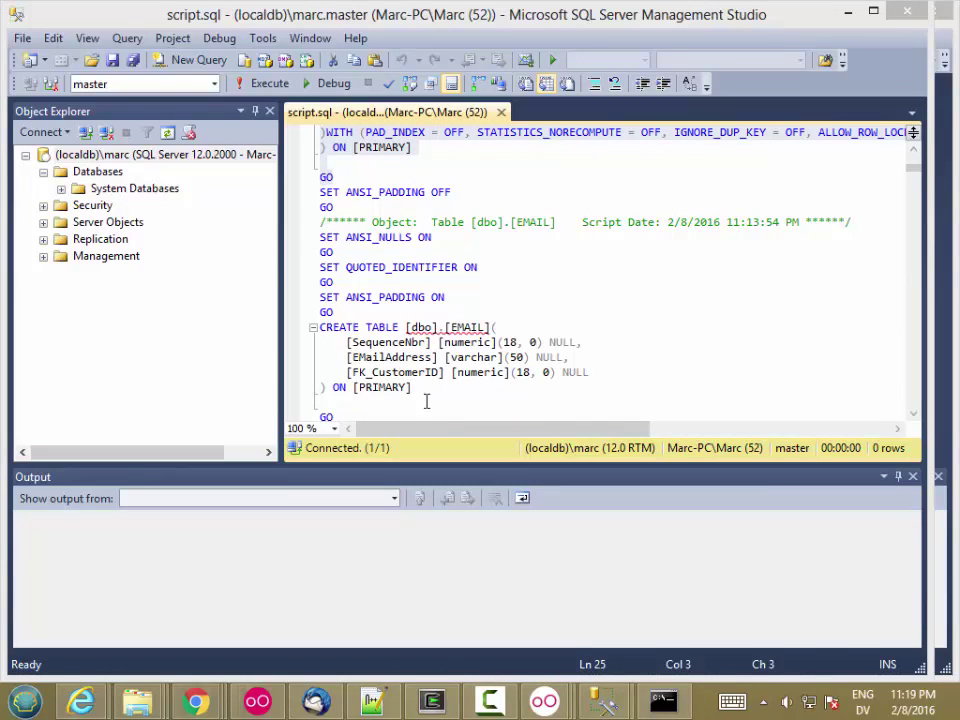
drag(410, 388, 272, 322)
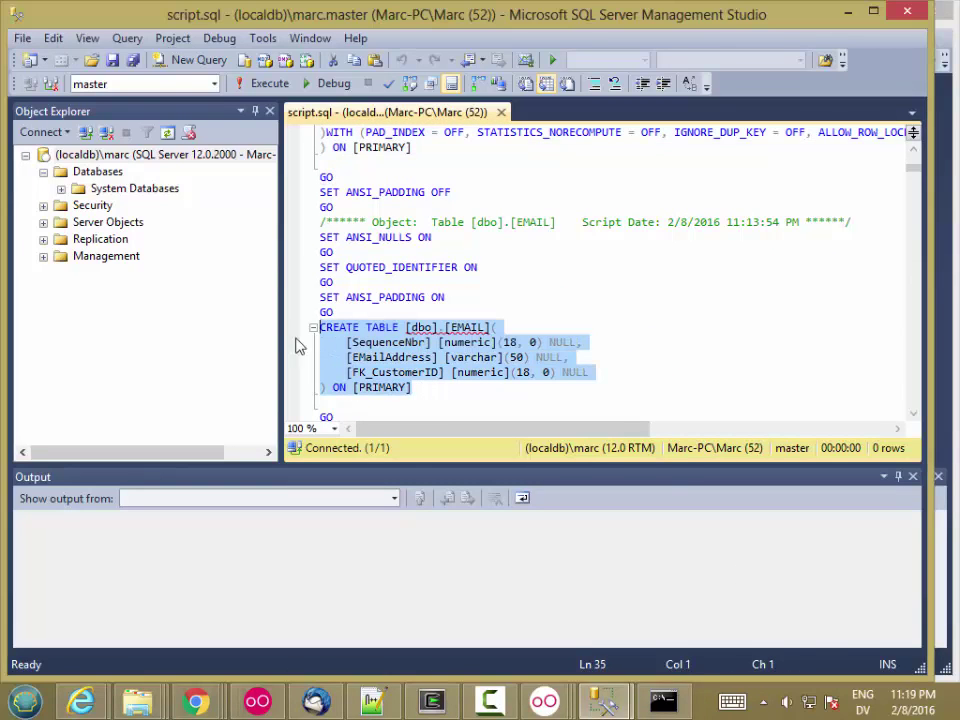
scroll(911, 392, down, 6)
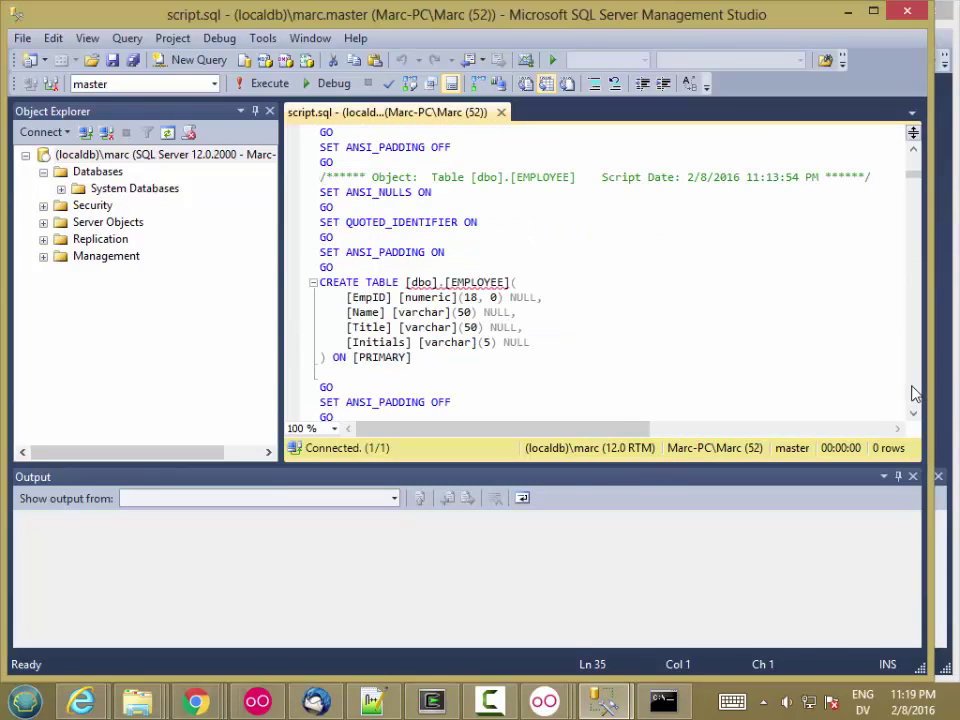
scroll(913, 381, down, 20)
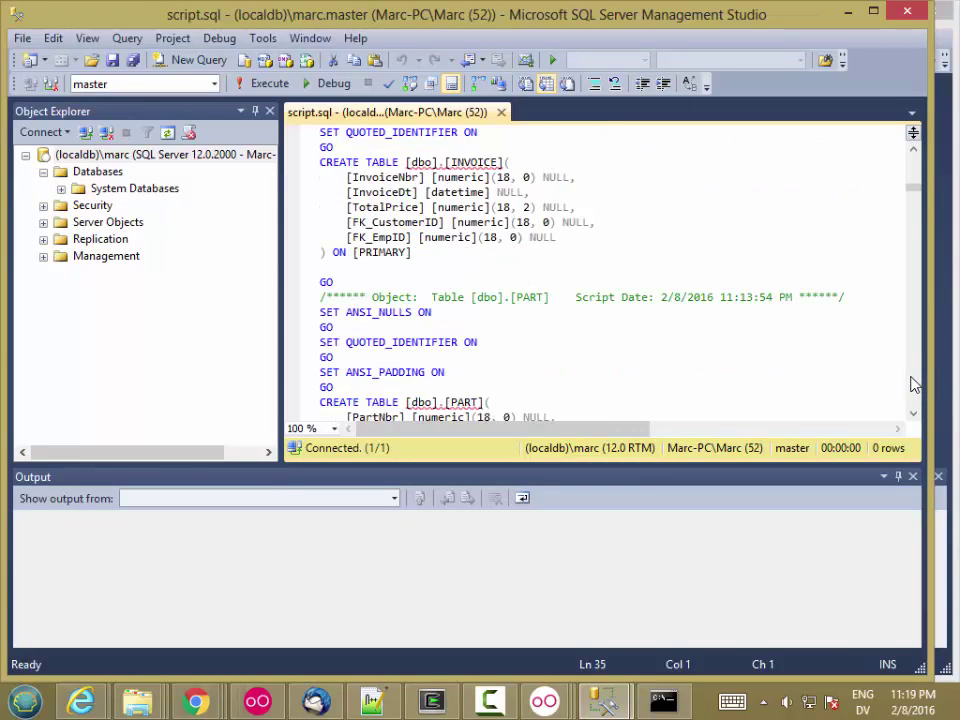
scroll(913, 381, down, 11)
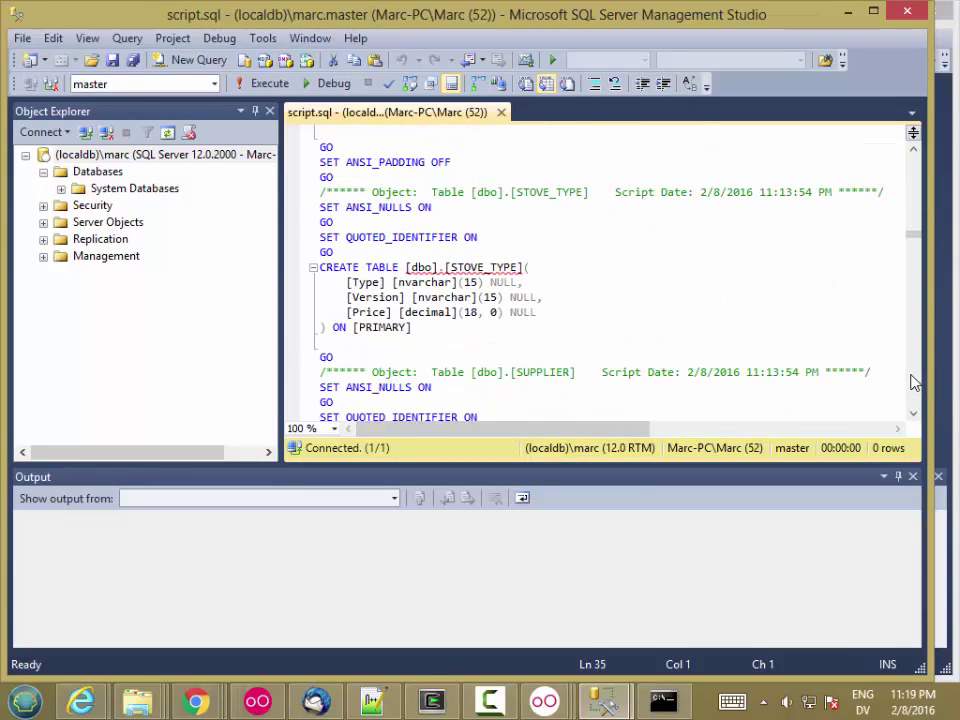
drag(911, 236, 911, 254)
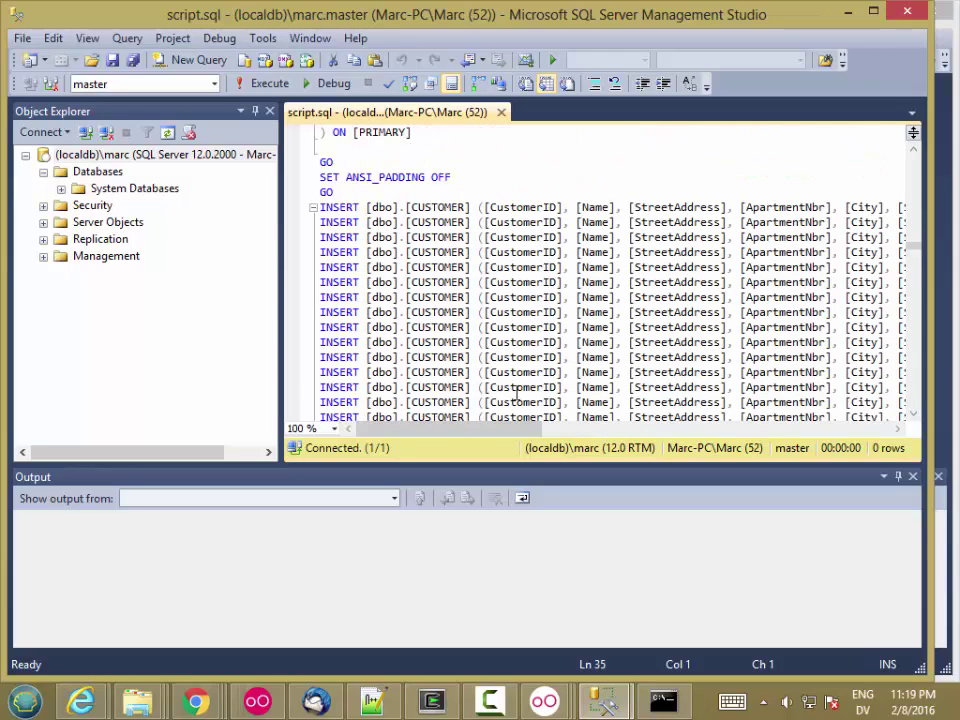
drag(495, 433, 702, 433)
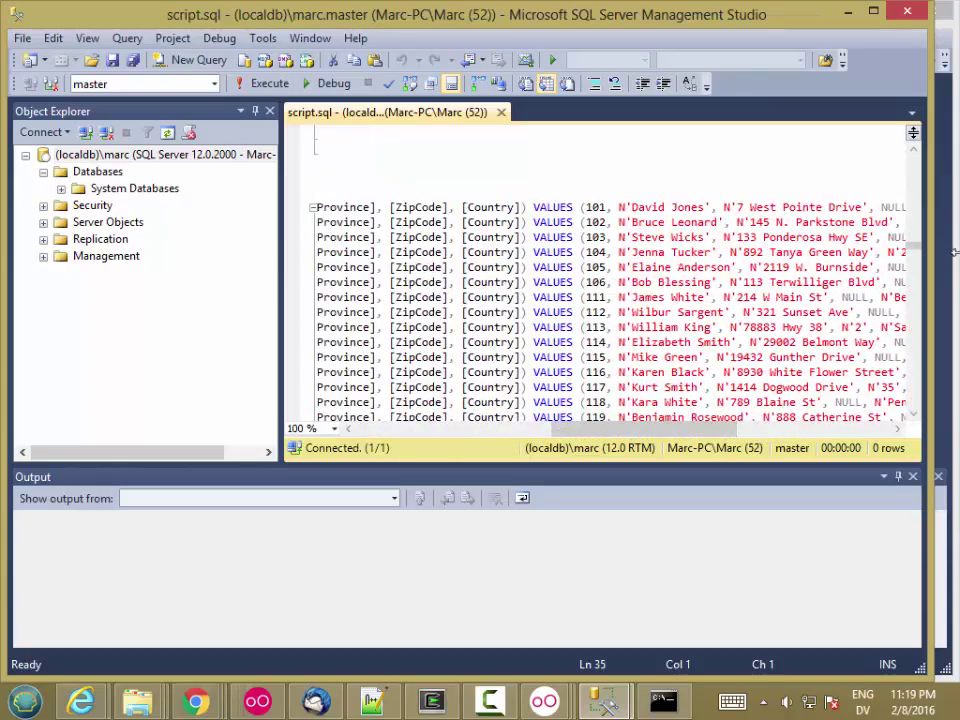
drag(915, 251, 913, 272)
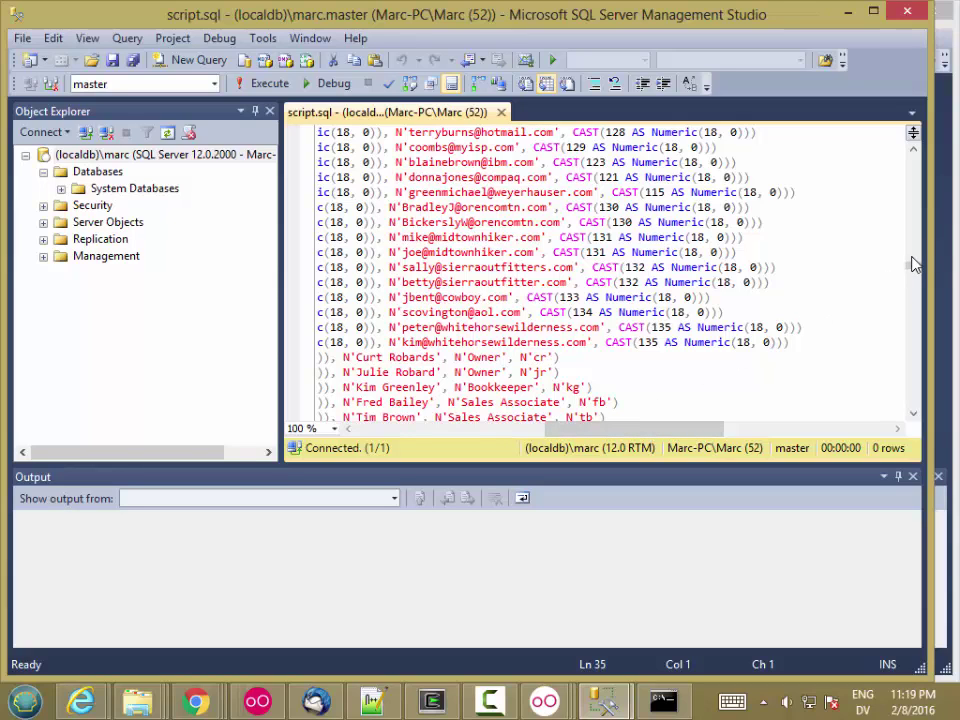
drag(911, 268, 911, 272)
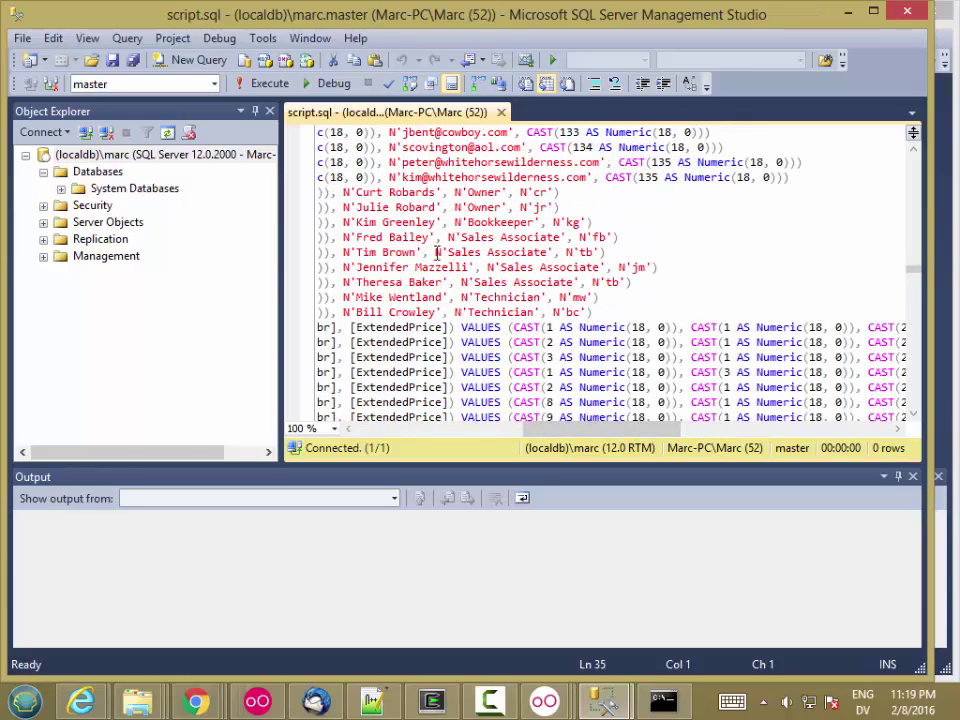
drag(613, 429, 435, 429)
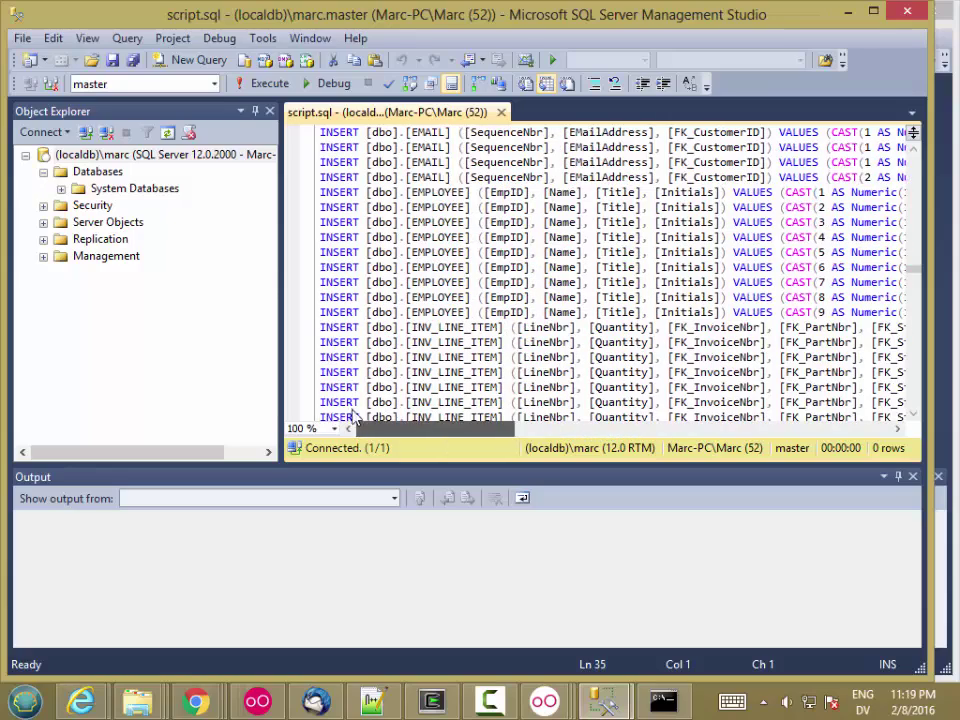
drag(913, 272, 913, 133)
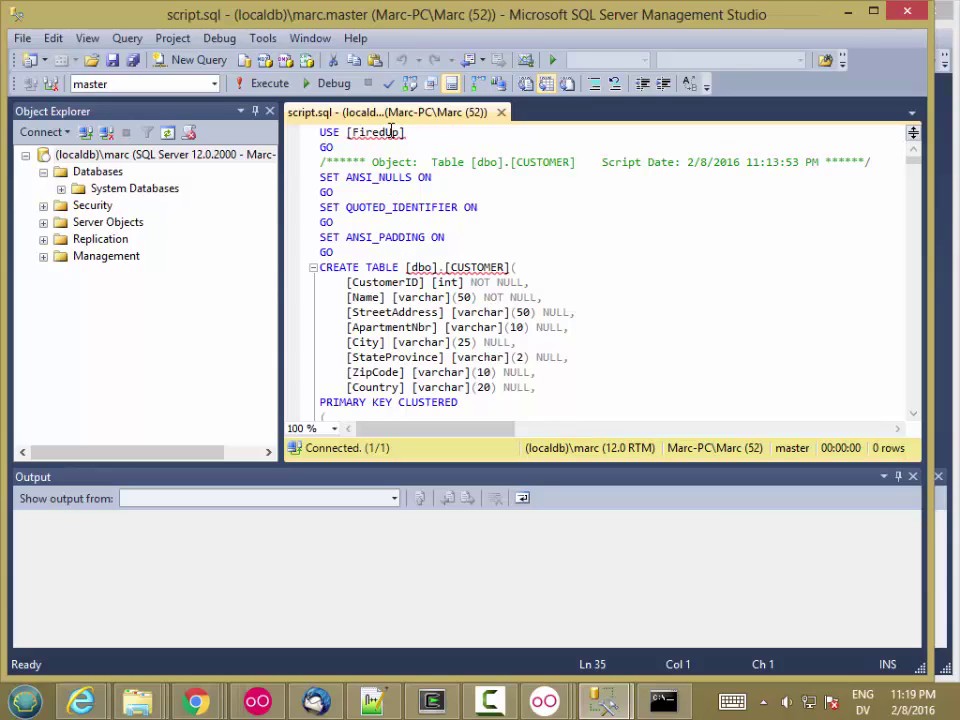
- Check the [FiredUp] error and System Databases, confirming FiredUp doesn't exist on (localdb)\marc
drag(404, 132, 347, 132)
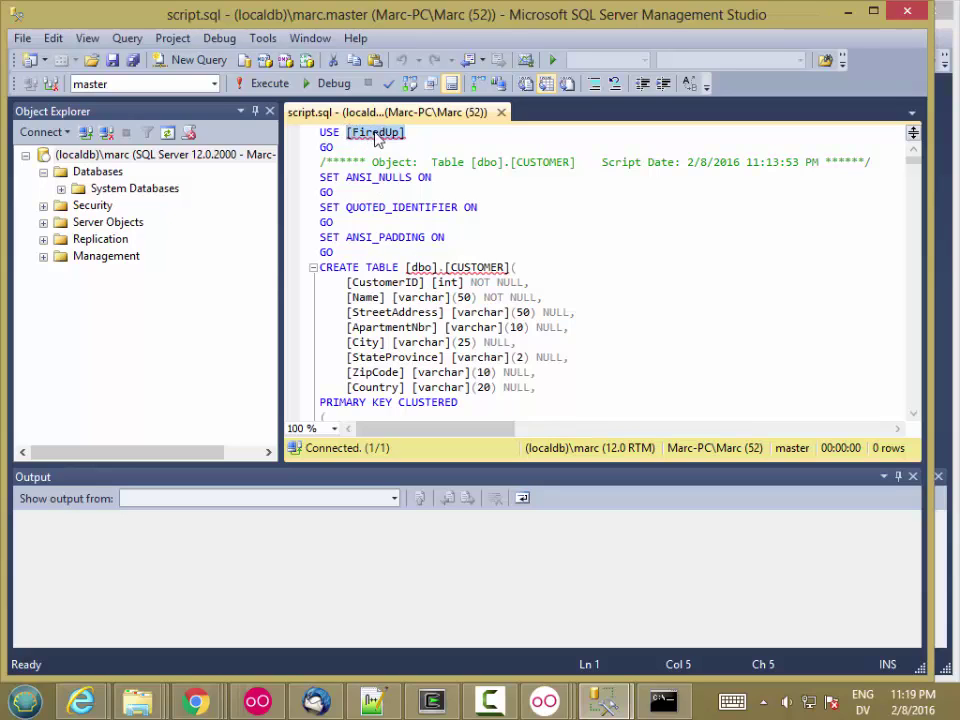
mouse_move(363, 140)
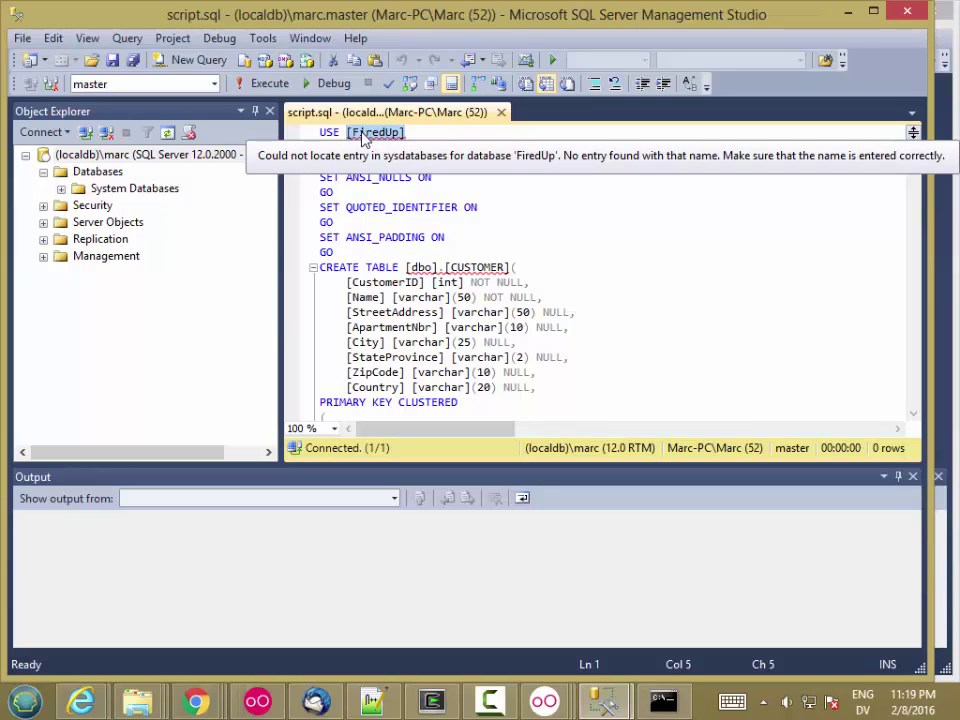
click(61, 189)
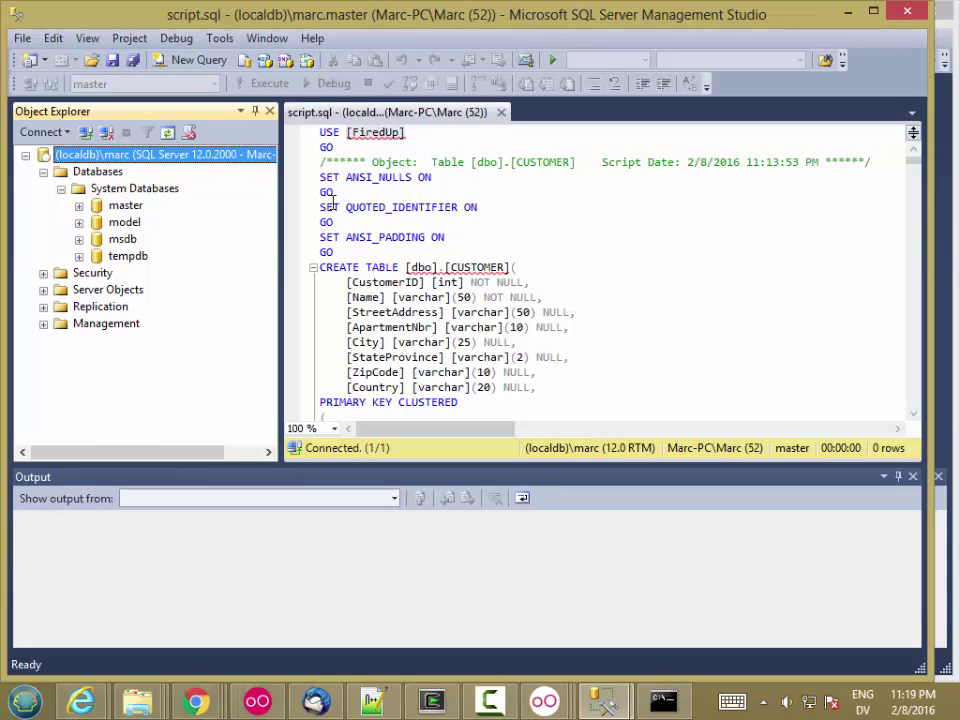
click(320, 132)
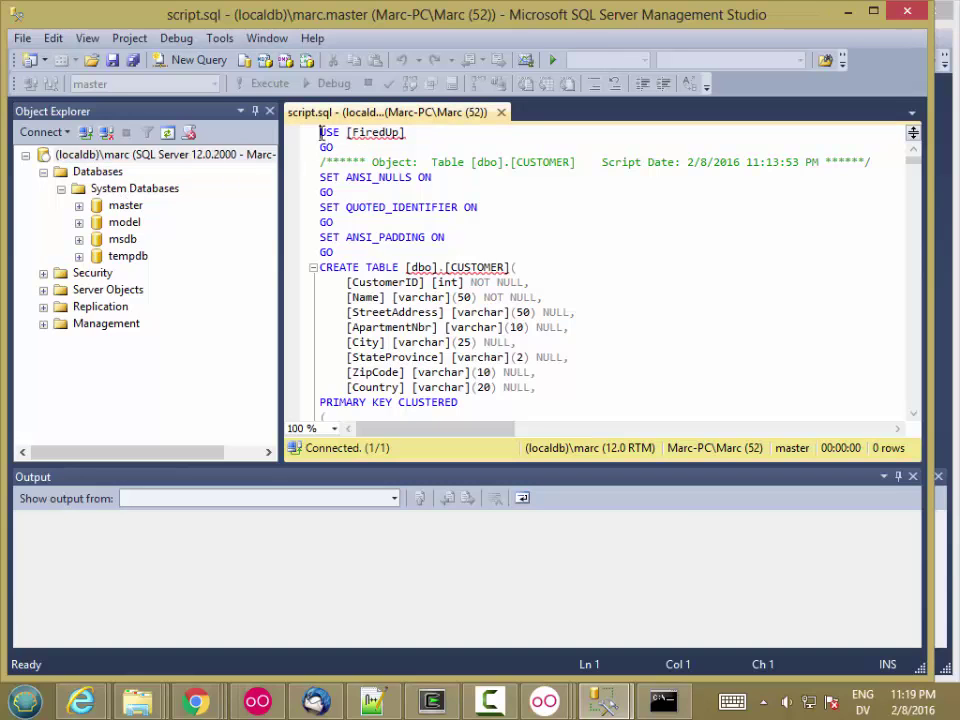
- Insert 'CREATE DATABASE FiredUp;' and a 'GO' line above USE [FiredUp]
key(Return)
key(Return)
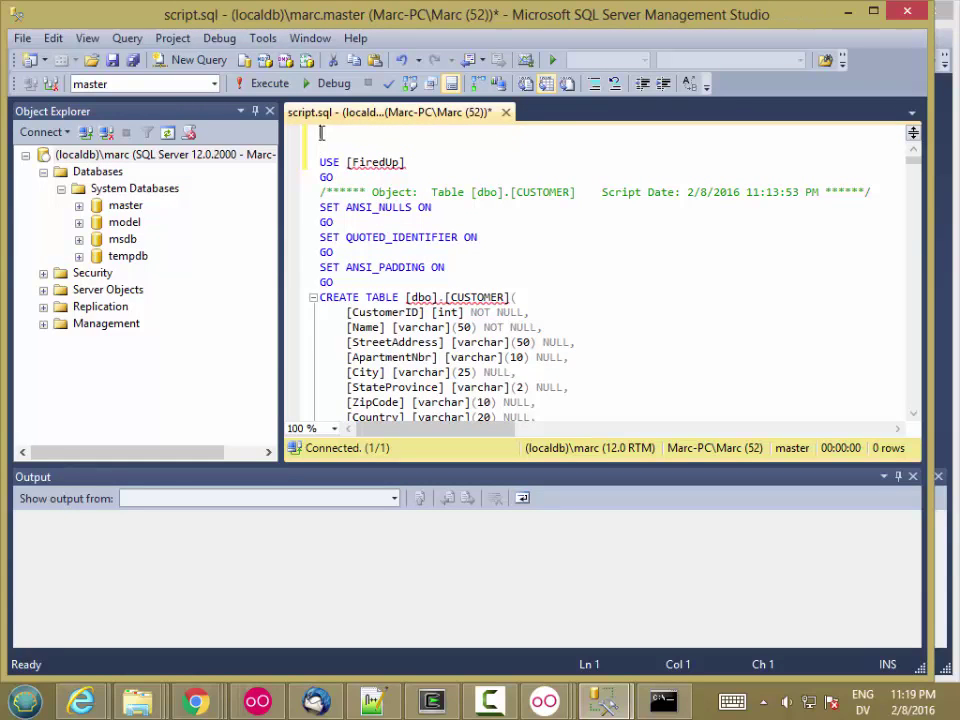
text(CRA)
key(BackSpace)
text(EATE DATABASE)
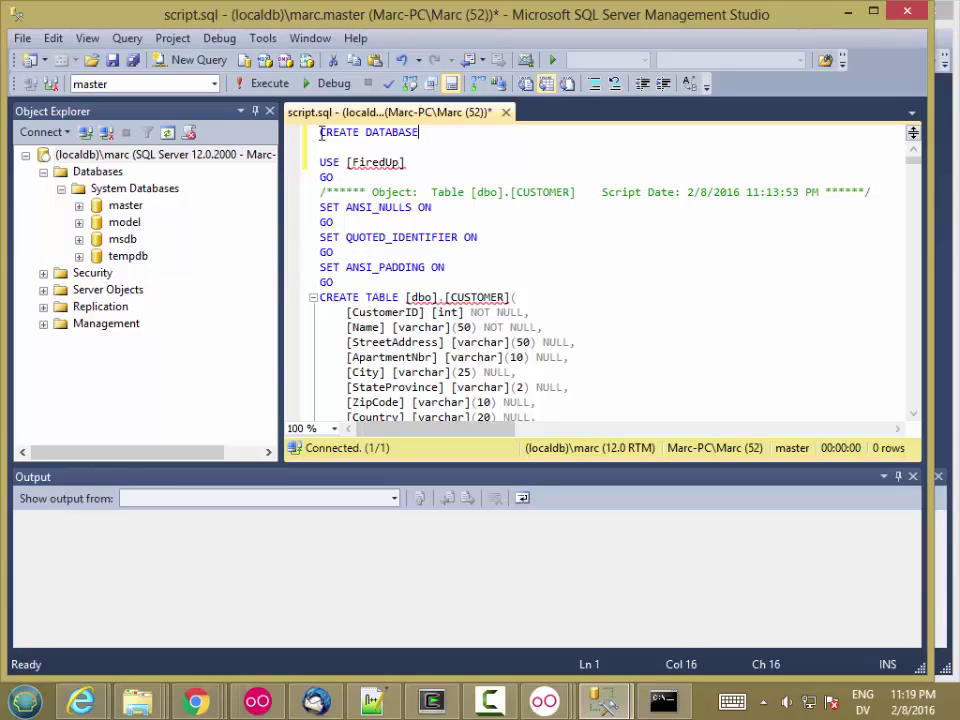
text( FiredUp;)
key(Return)
text(GO)
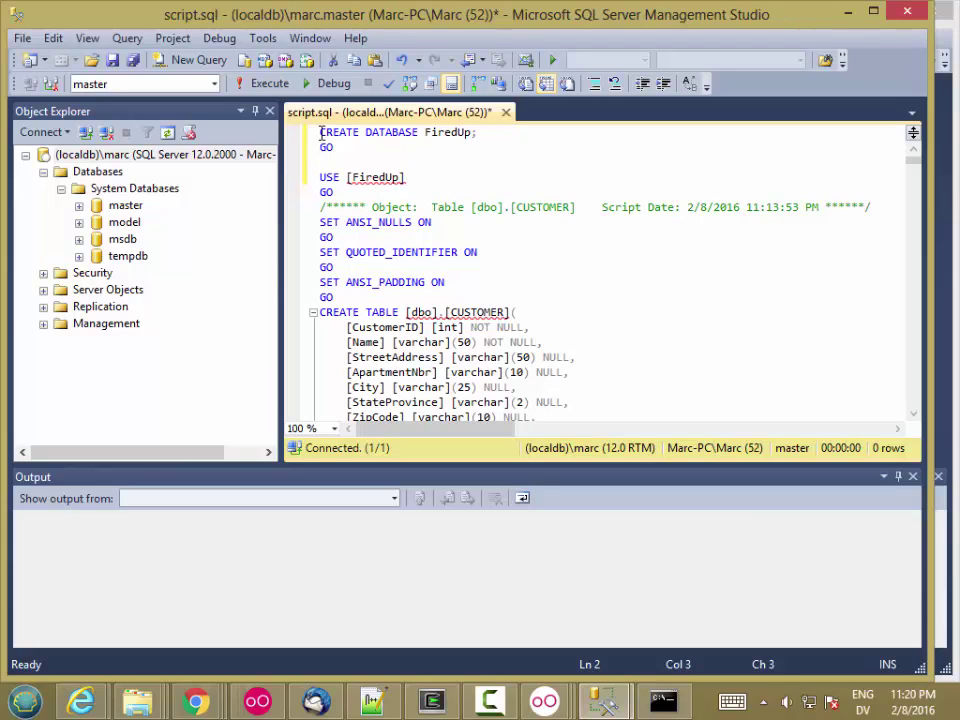
drag(477, 133, 312, 132)
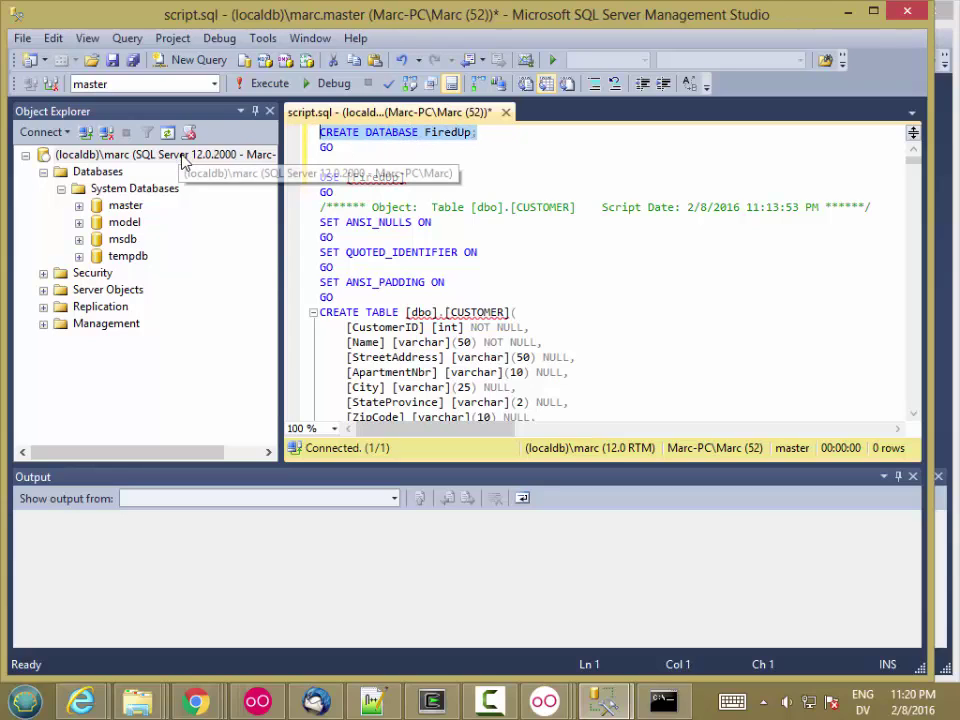
click(326, 147)
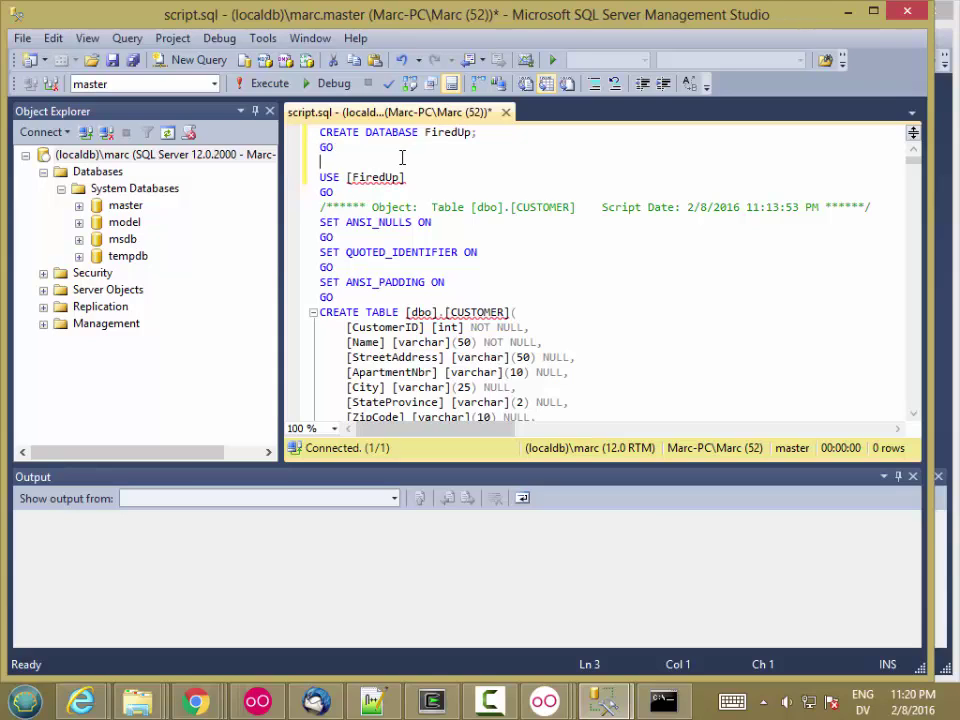
- Execute script.sql against (localdb)\marc and close the Output pane
click(268, 84)
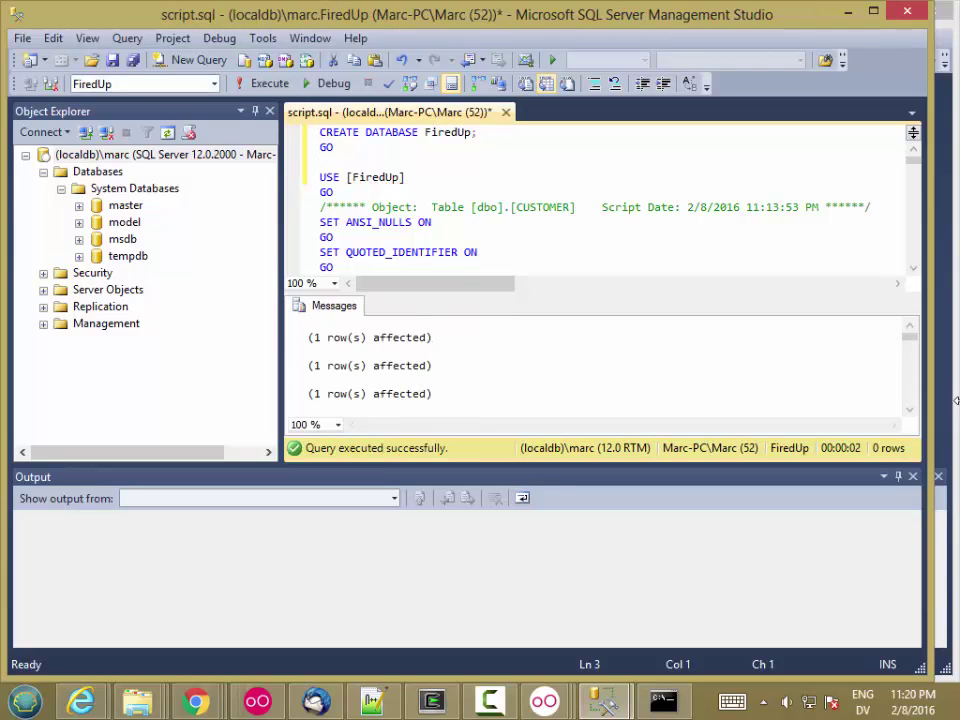
mouse_move(912, 340)
mouse_down()
mouse_move(909, 414)
mouse_move(909, 336)
mouse_up()
click(912, 477)
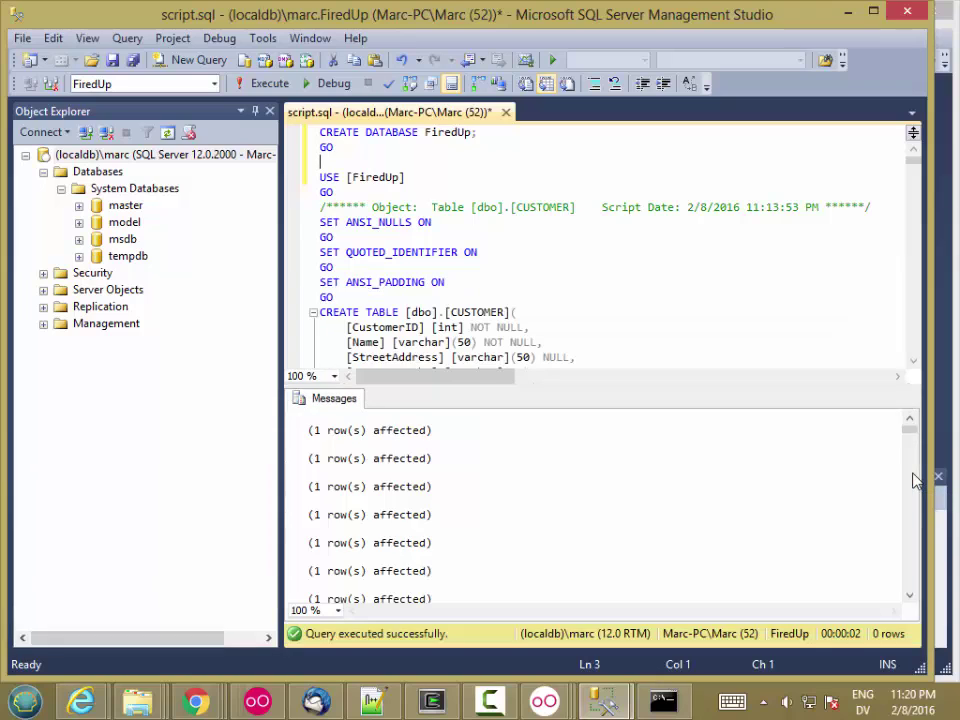
click(474, 268)
- Write 'USE FiredUp; SELECT * FROM CUSTOMER;' in a new query window
click(186, 60)
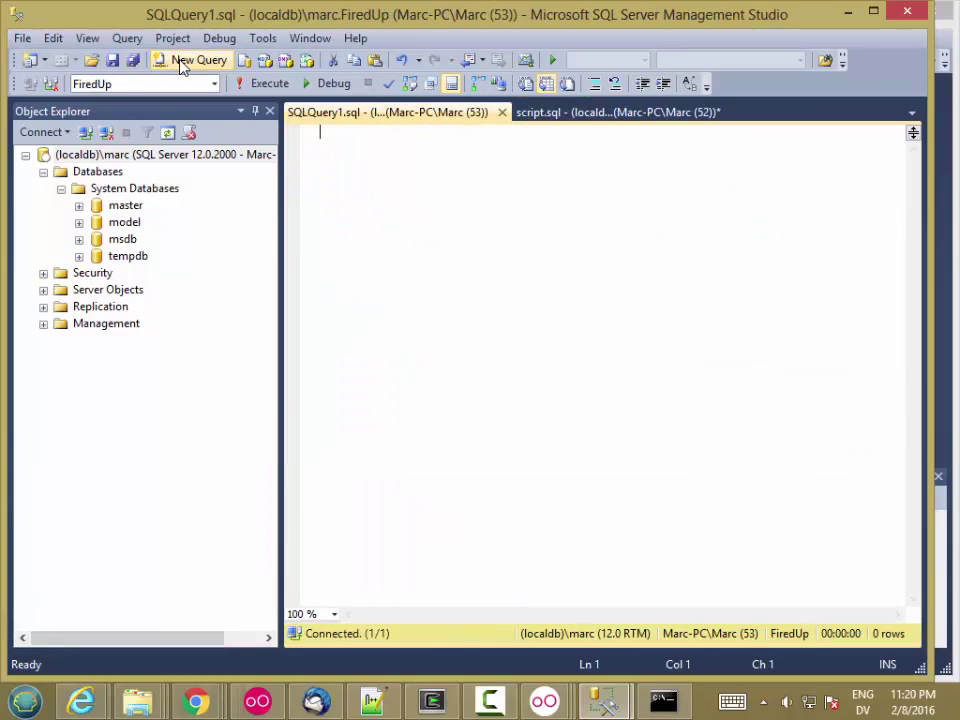
text(US)
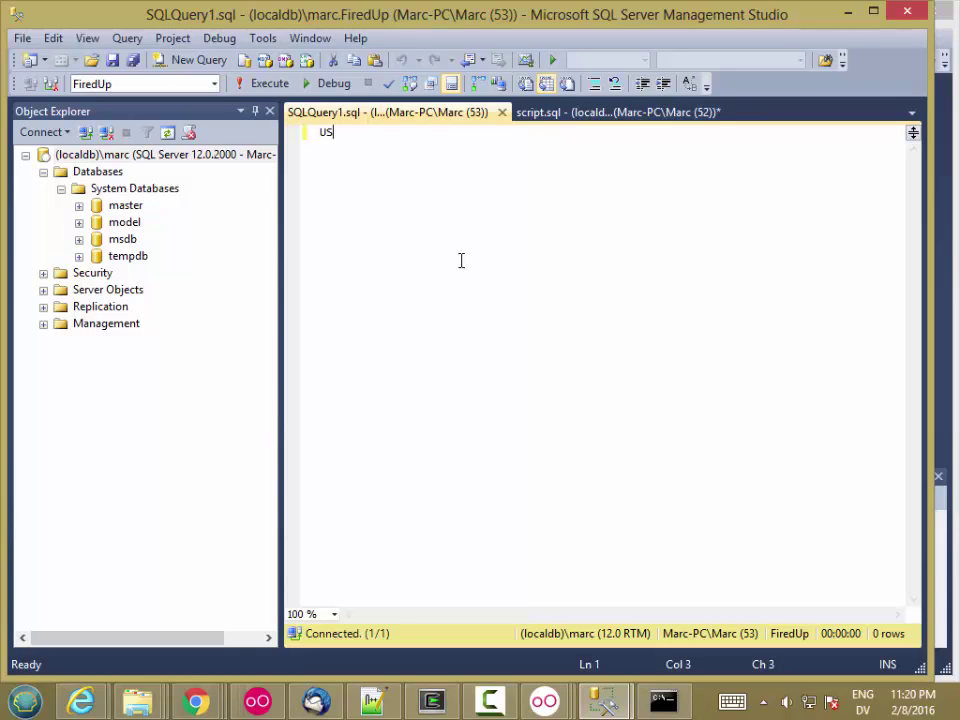
text(E Fired)
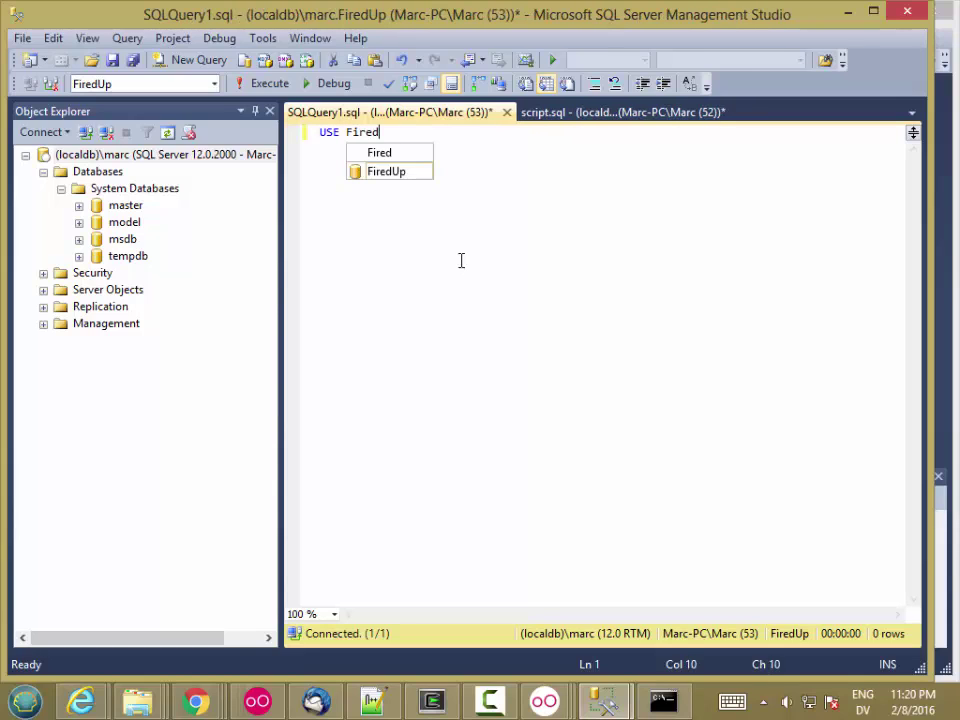
text(Up;)
key(Return)
key(Return)
text(s)
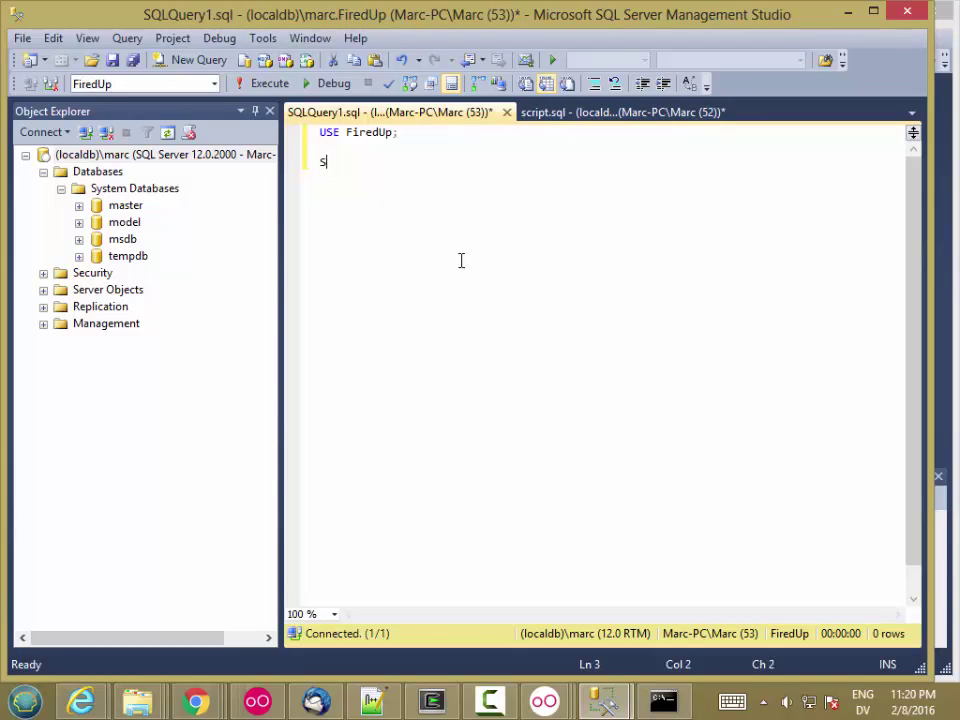
text(ELECT  *)
key(Return)
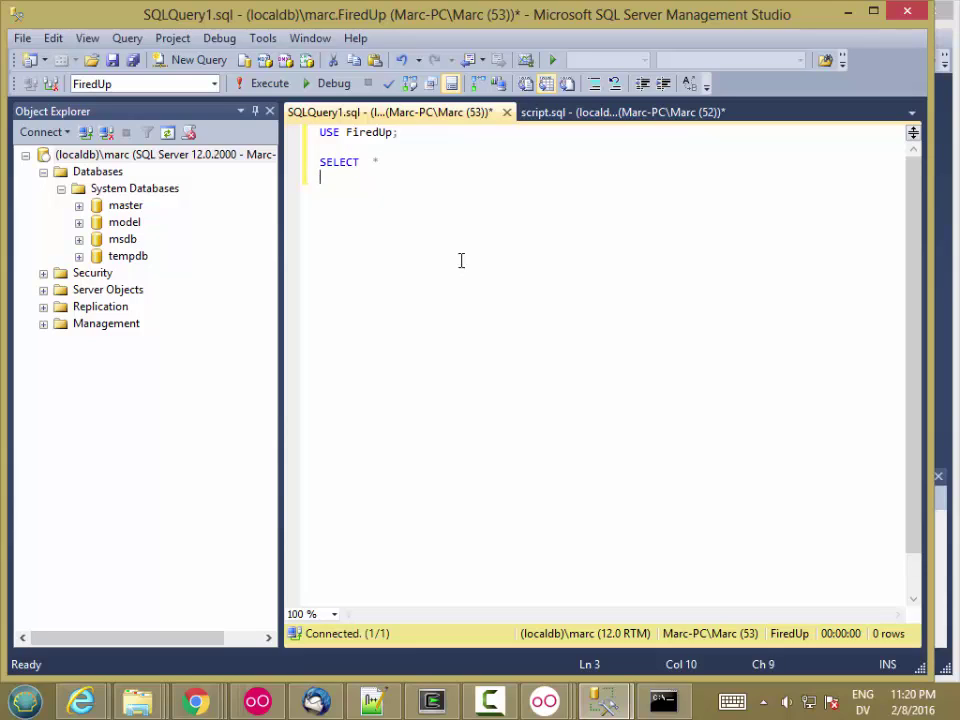
text(FROM	CUSTO)
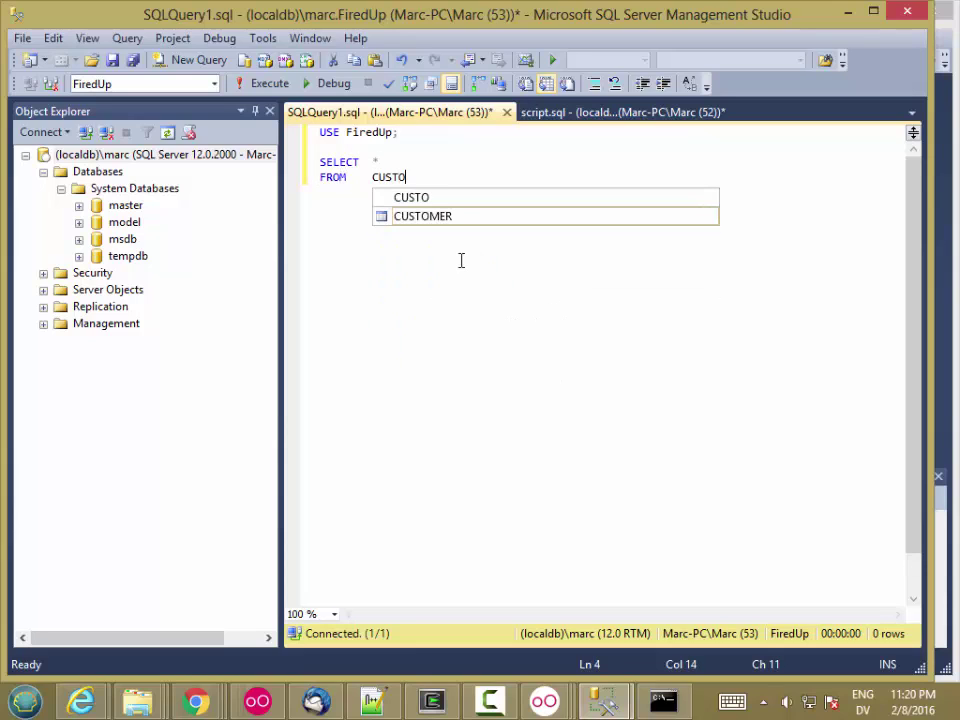
text(MER;)
key(Return)
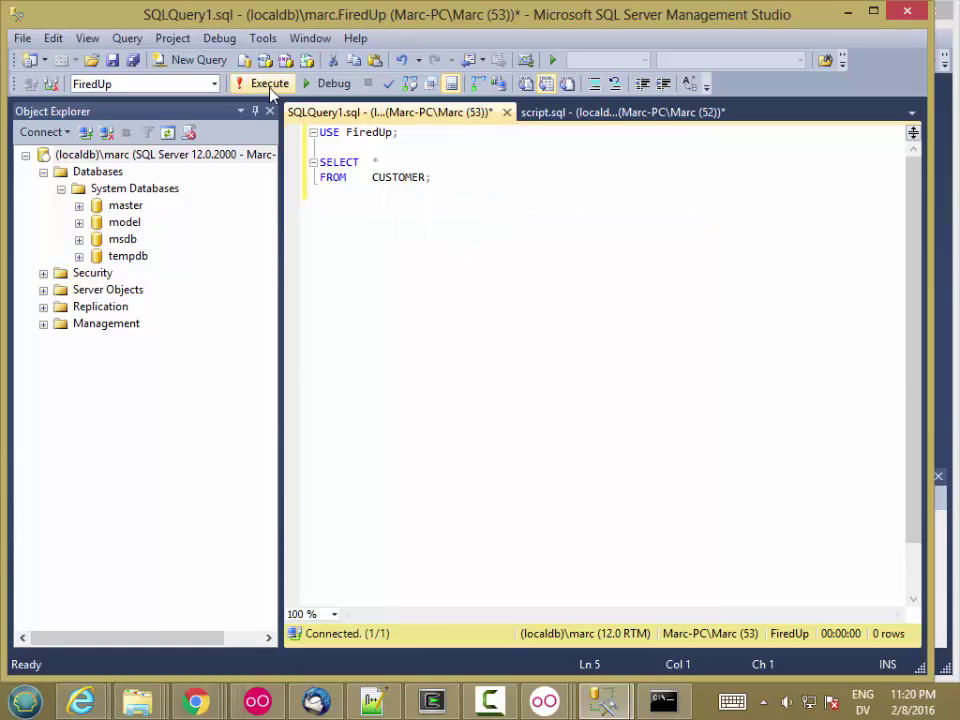
- Execute the CUSTOMER query and review the 33 returned rows
click(262, 83)
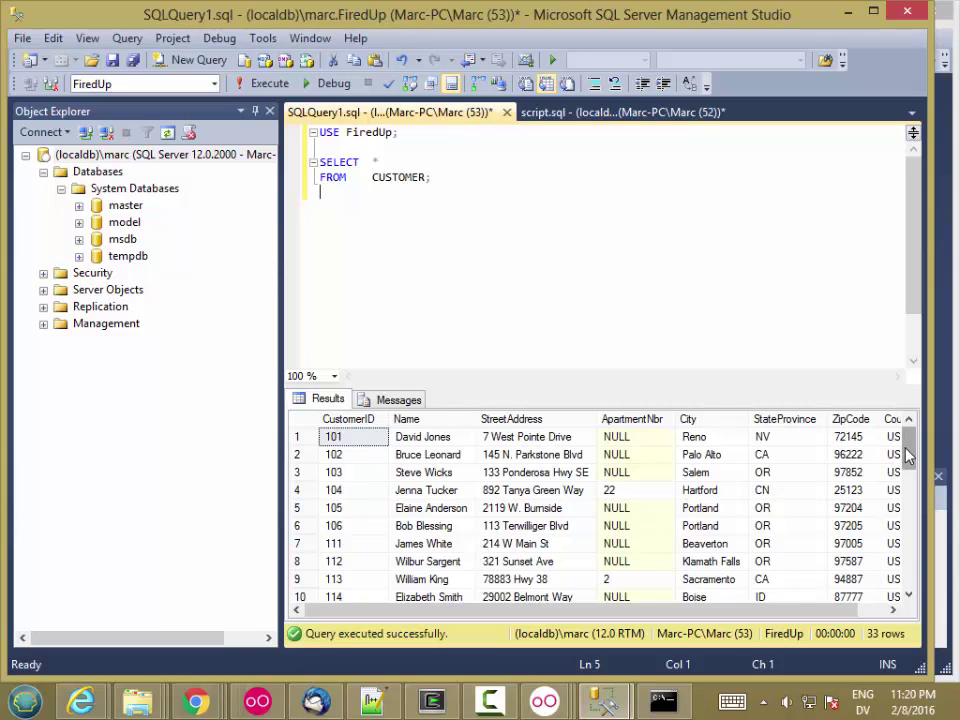
scroll(885, 520, down, 8)
scroll(890, 520, up, 8)
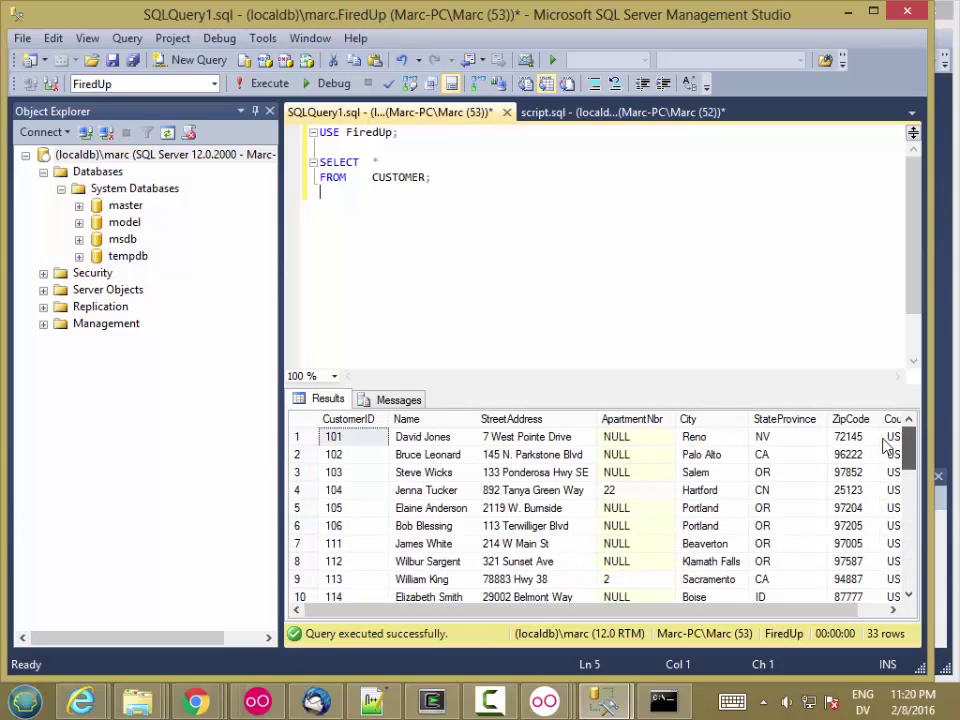